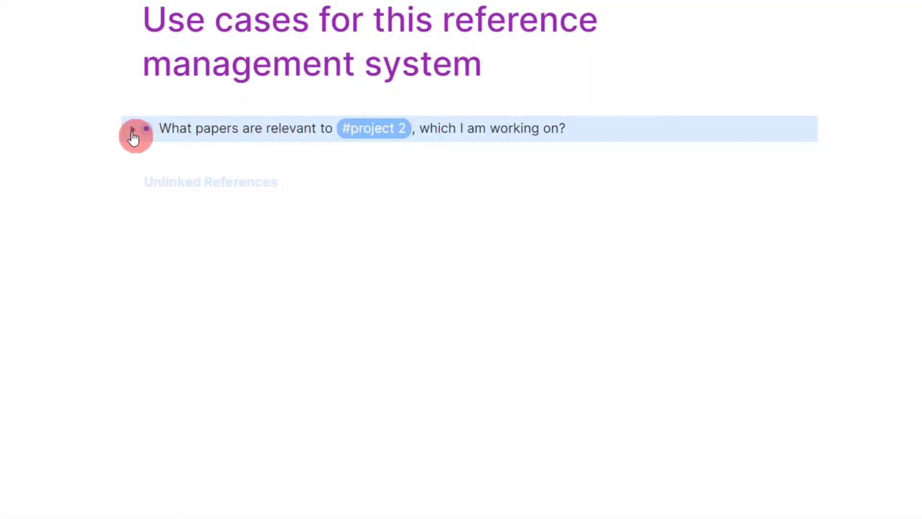
Delete the #query-hide-all tag from the project 2 query so its CitationKey2 result shows in full
{"action": "left_click", "coordinate": [133, 131]}
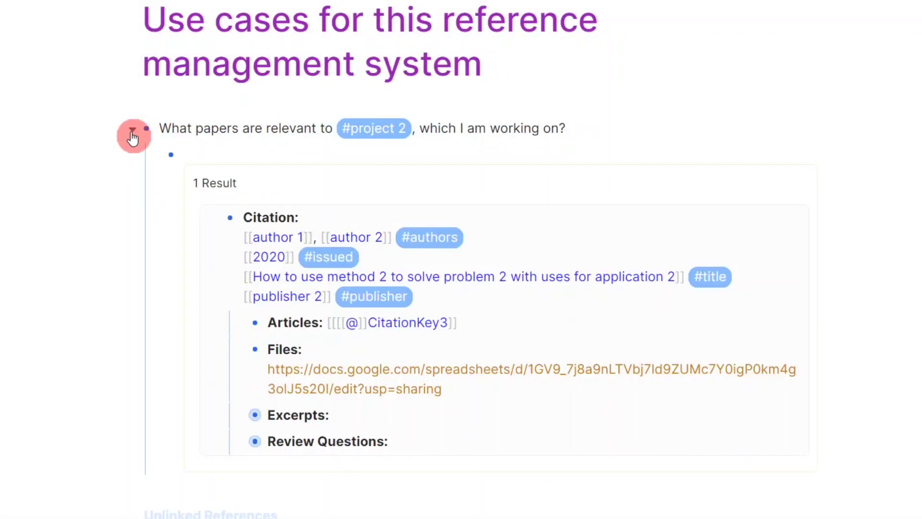
{"action": "left_click", "coordinate": [226, 179]}
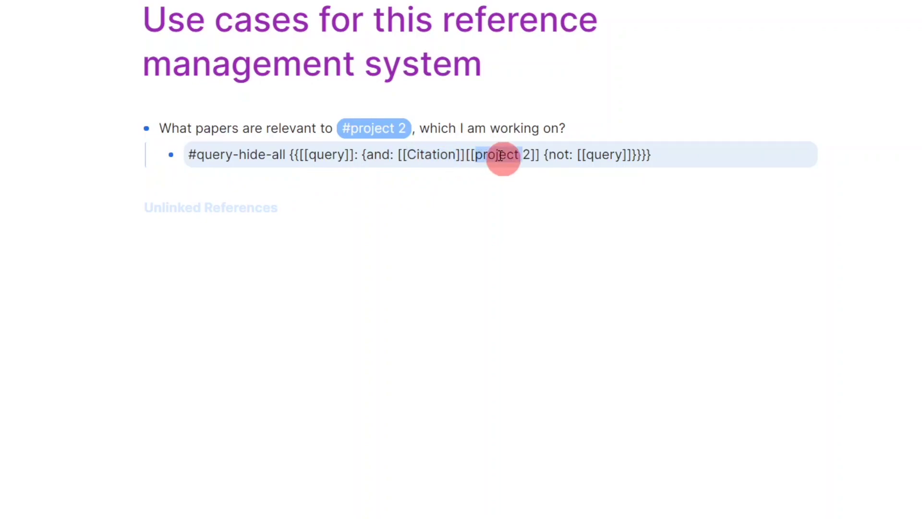
{"action": "left_click", "coordinate": [216, 192]}
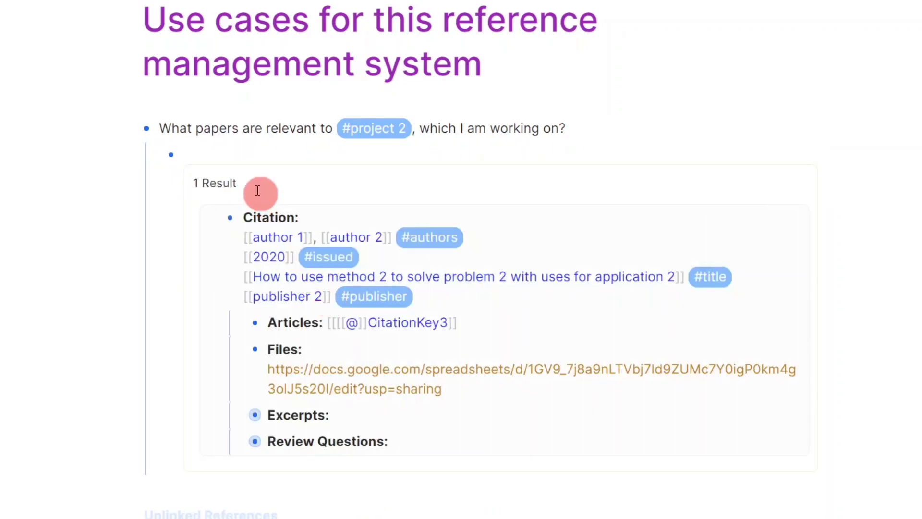
{"action": "left_click", "coordinate": [280, 172]}
{"action": "left_click_drag", "start_coordinate": [288, 156], "coordinate": [201, 156]}
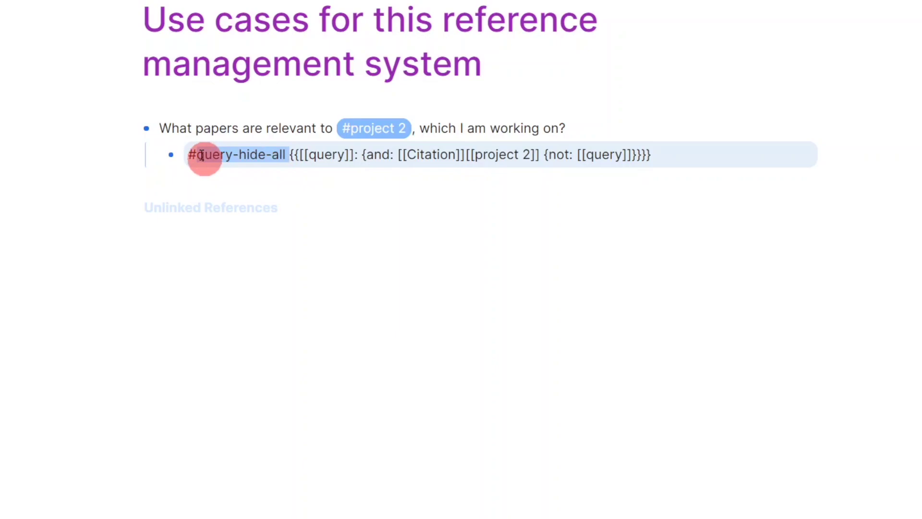
{"action": "key", "text": "BackSpace"}
{"action": "left_click", "coordinate": [90, 172]}
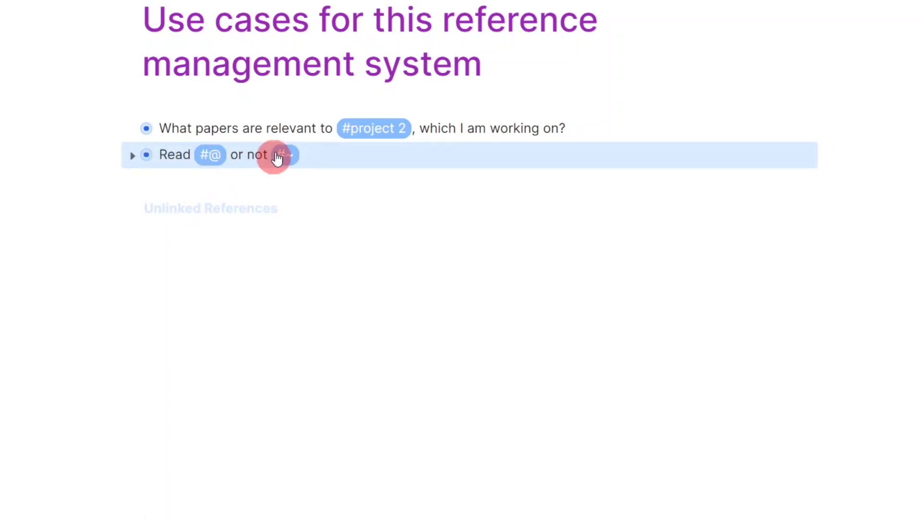
Expand the Read #@ or not question and inspect its unread-papers query text and results
{"action": "left_click", "coordinate": [133, 156]}
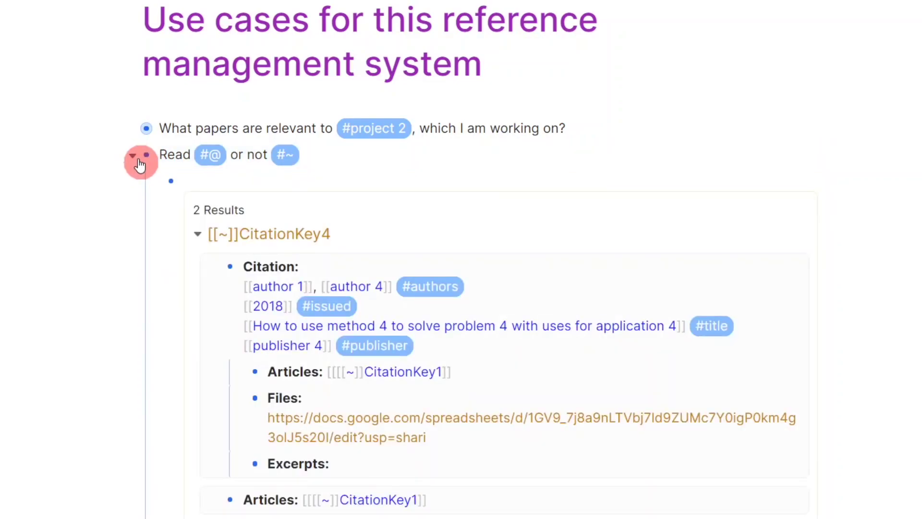
{"action": "left_click", "coordinate": [246, 201]}
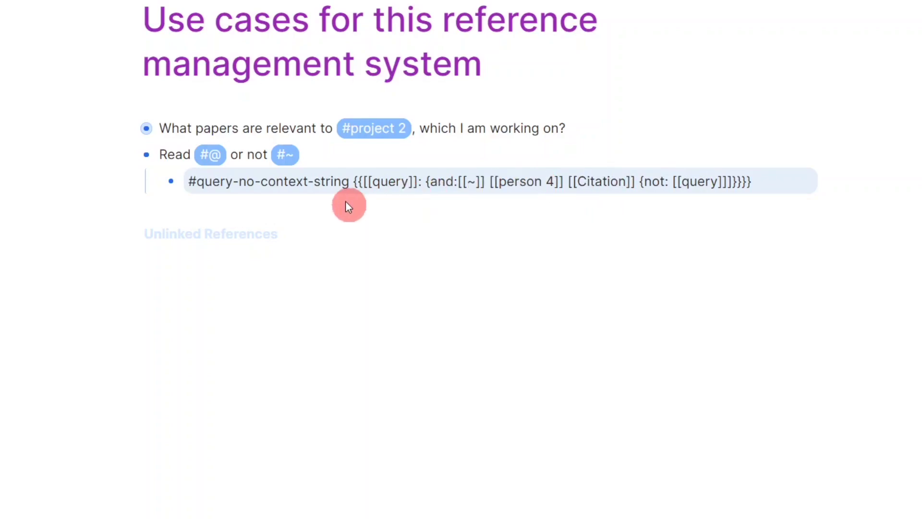
{"action": "left_click", "coordinate": [80, 203]}
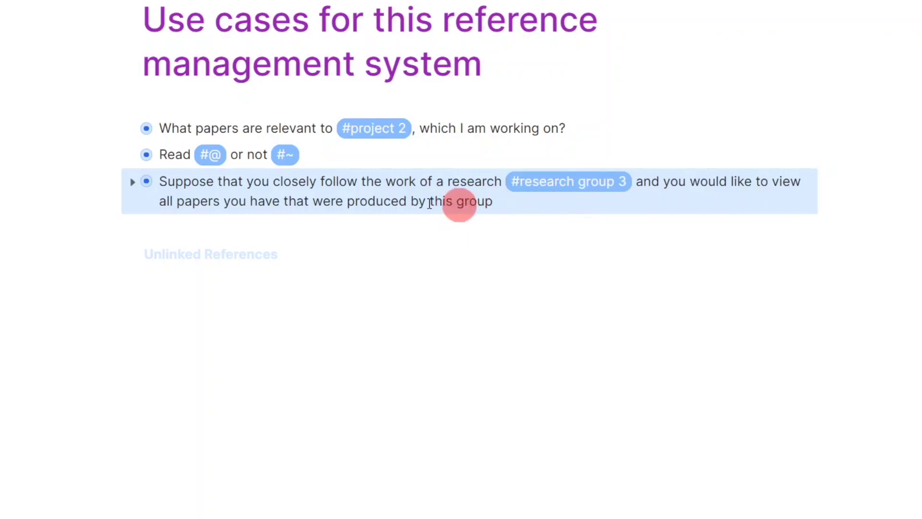
Expand the research group 3 question to review its CitationKey3 result, then collapse it
{"action": "left_click", "coordinate": [132, 184]}
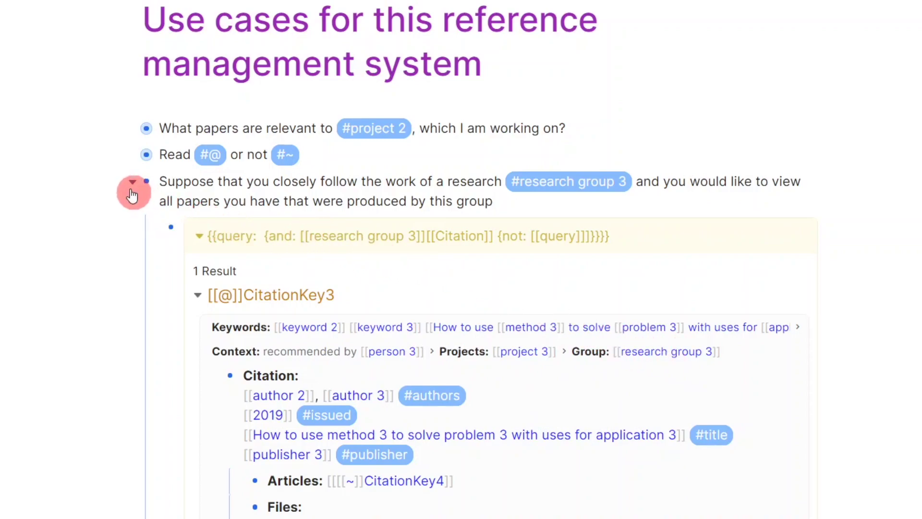
{"action": "left_click", "coordinate": [132, 185]}
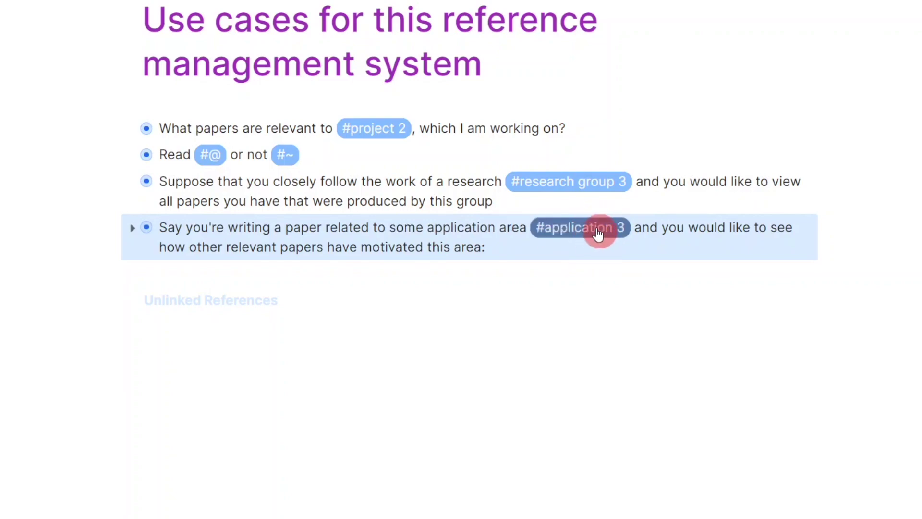
{"action": "double_click", "coordinate": [381, 247]}
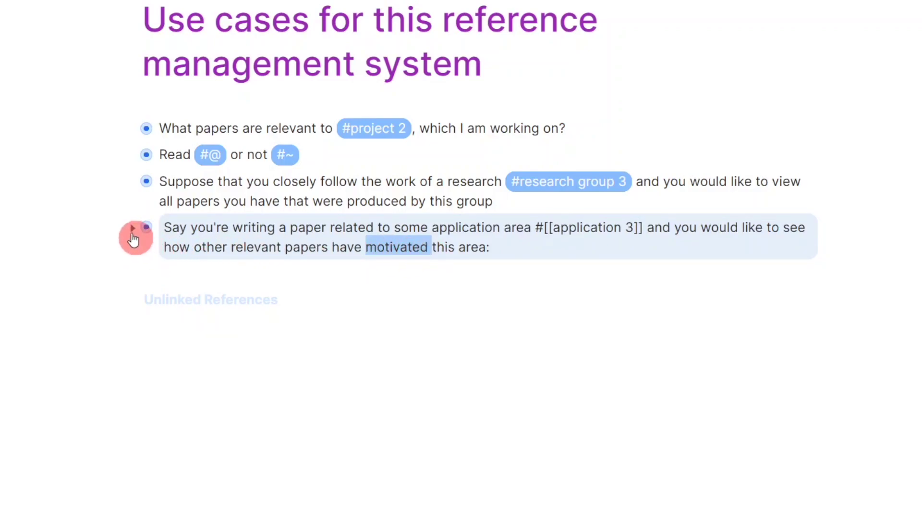
{"action": "left_click", "coordinate": [133, 233]}
{"action": "left_click", "coordinate": [298, 278]}
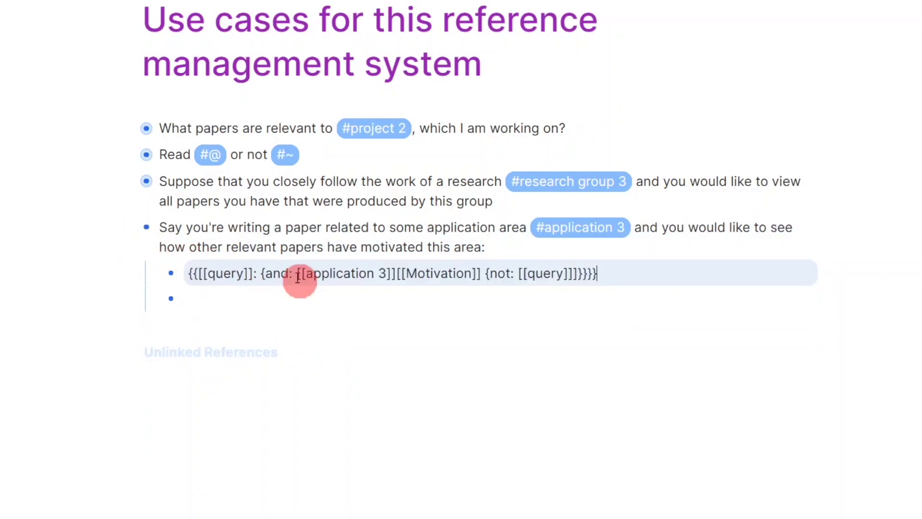
{"action": "double_click", "coordinate": [331, 273]}
{"action": "double_click", "coordinate": [443, 273]}
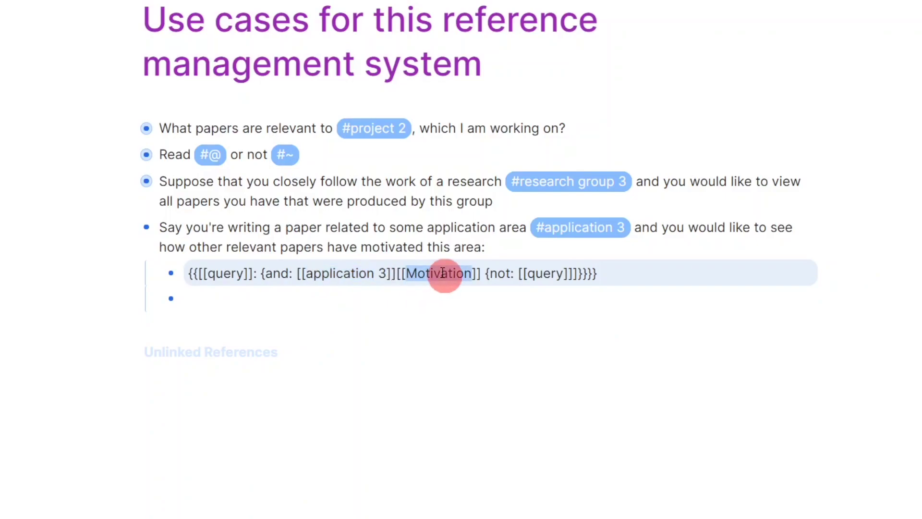
{"action": "left_click", "coordinate": [101, 303]}
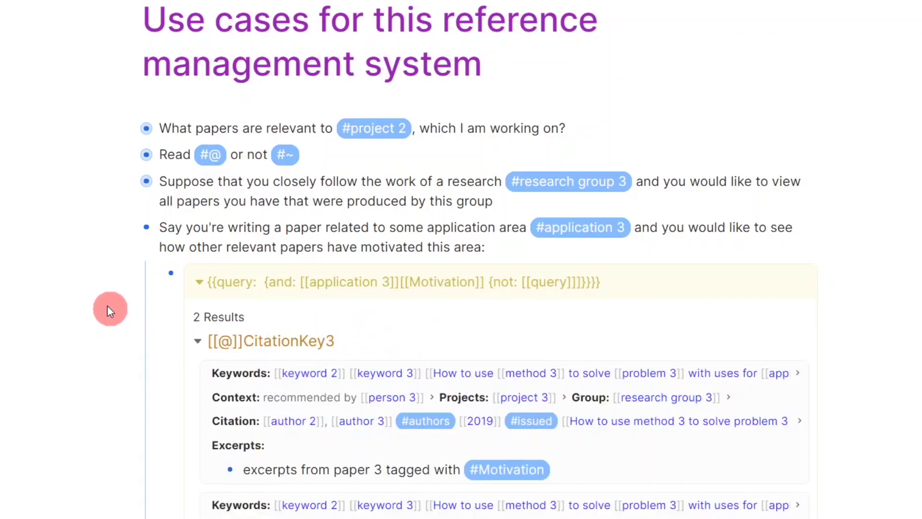
{"action": "scroll", "coordinate": [137, 317], "scroll_direction": "down", "scroll_amount": 3}
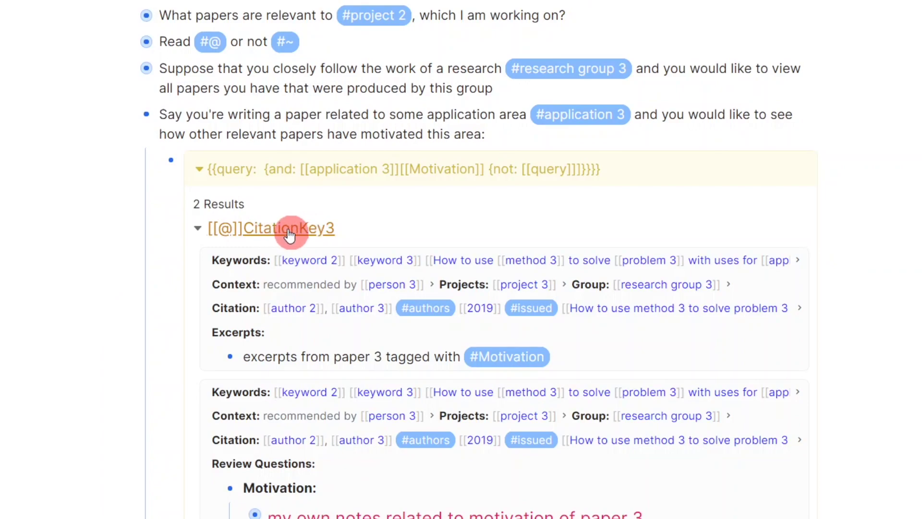
{"action": "left_click", "coordinate": [781, 266]}
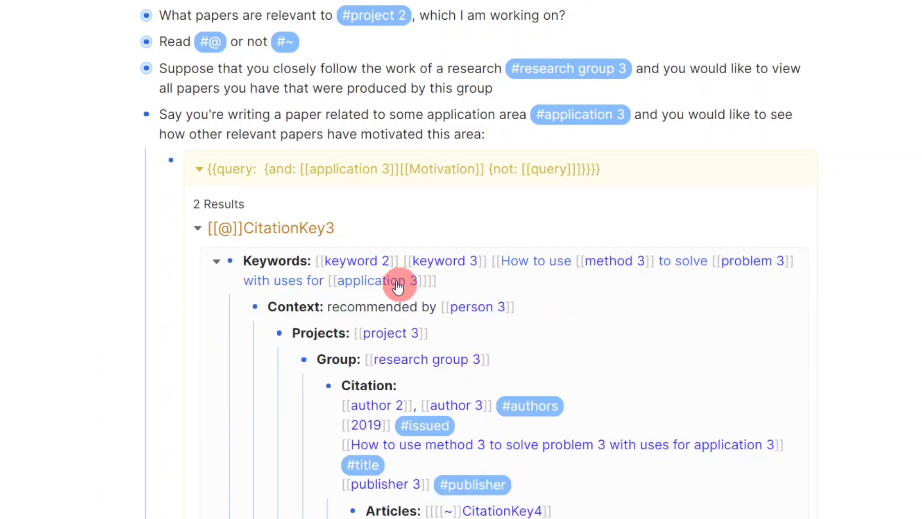
{"action": "scroll", "coordinate": [398, 286], "scroll_direction": "down", "scroll_amount": 5}
{"action": "triple_click", "coordinate": [517, 402]}
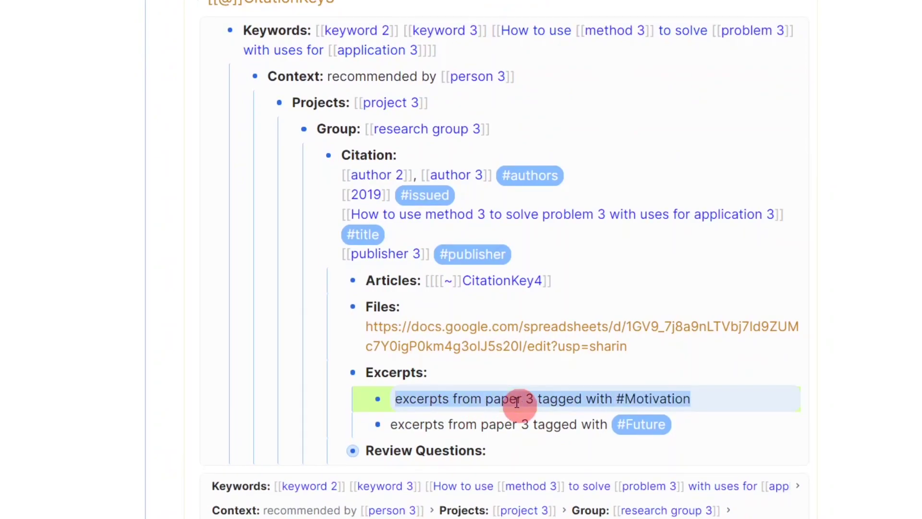
{"action": "left_click", "coordinate": [373, 385]}
{"action": "scroll", "coordinate": [374, 386], "scroll_direction": "down", "scroll_amount": 3}
{"action": "triple_click", "coordinate": [358, 464]}
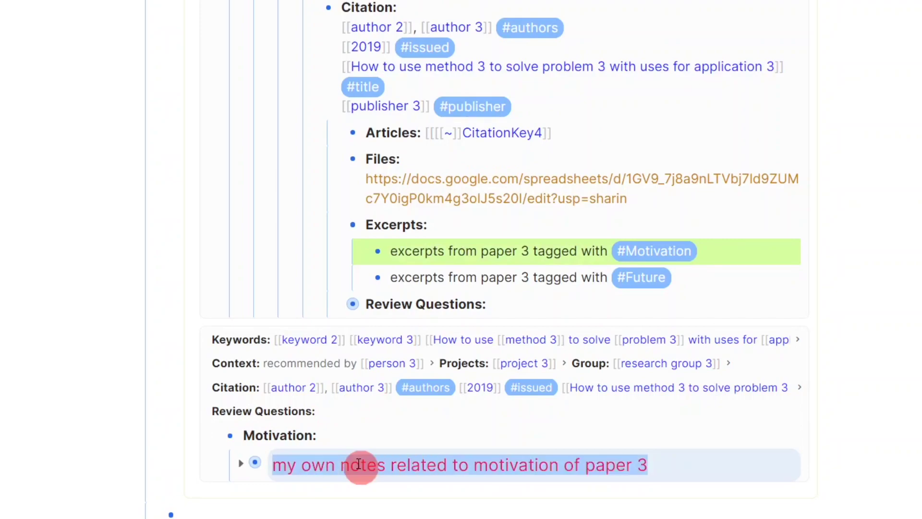
{"action": "scroll", "coordinate": [337, 464], "scroll_direction": "up", "scroll_amount": 7}
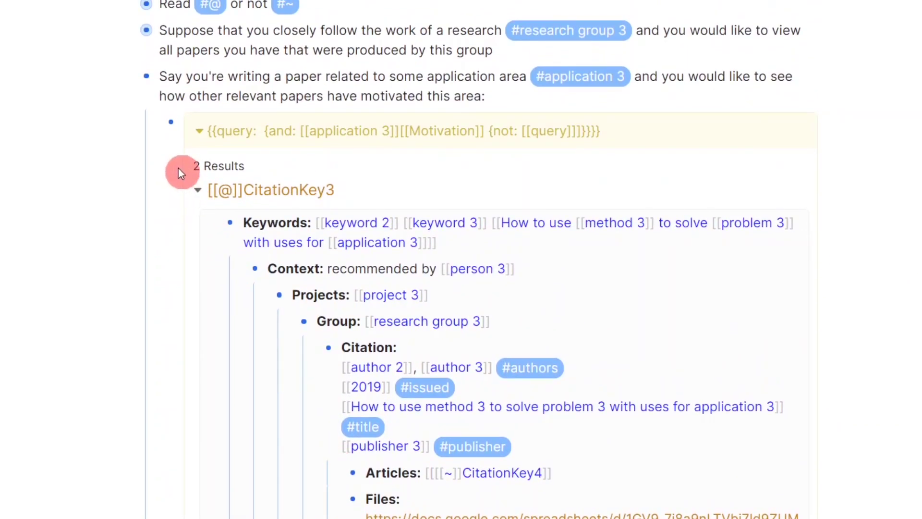
{"action": "left_click", "coordinate": [132, 77]}
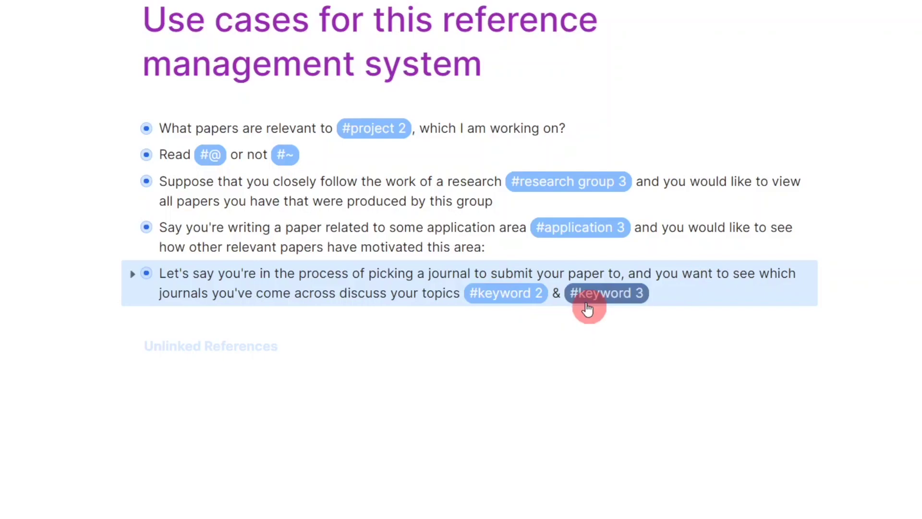
Expand the journal-picking question and inspect the keyword and publisher terms in its query
{"action": "left_click", "coordinate": [133, 277]}
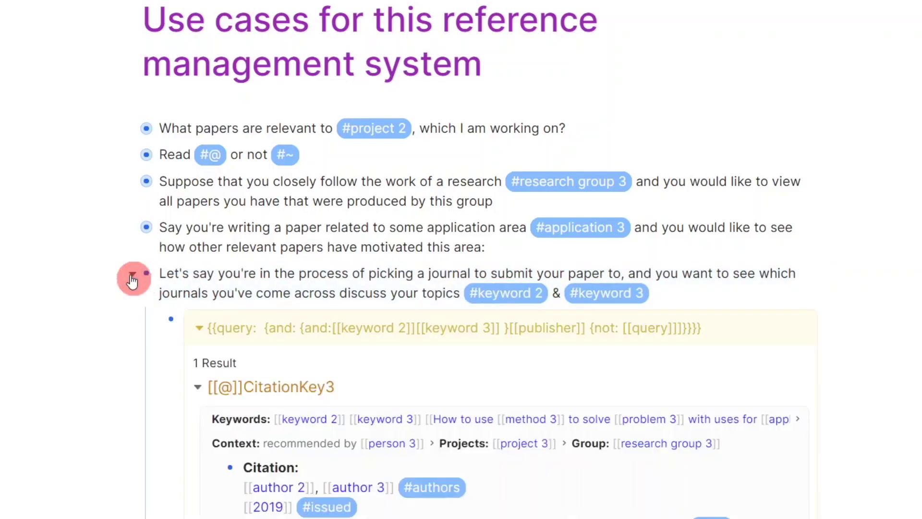
{"action": "left_click", "coordinate": [263, 339]}
{"action": "double_click", "coordinate": [370, 323]}
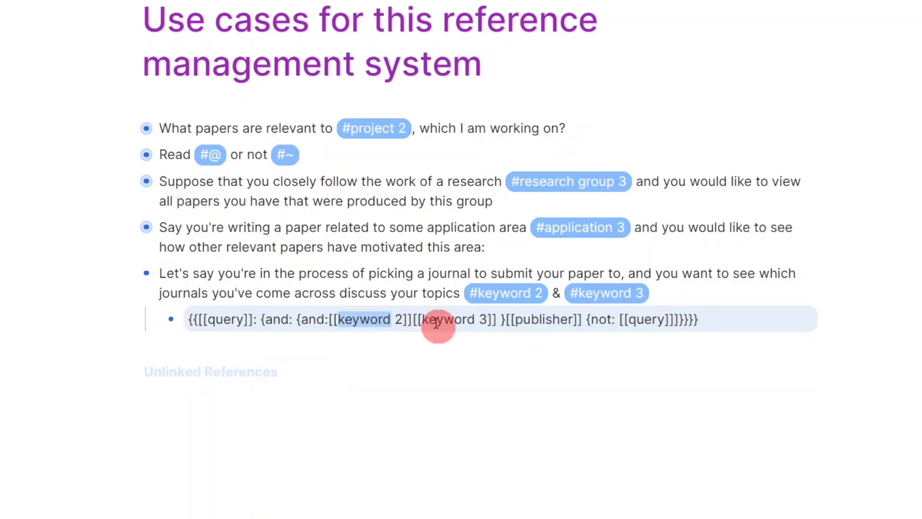
{"action": "double_click", "coordinate": [538, 317]}
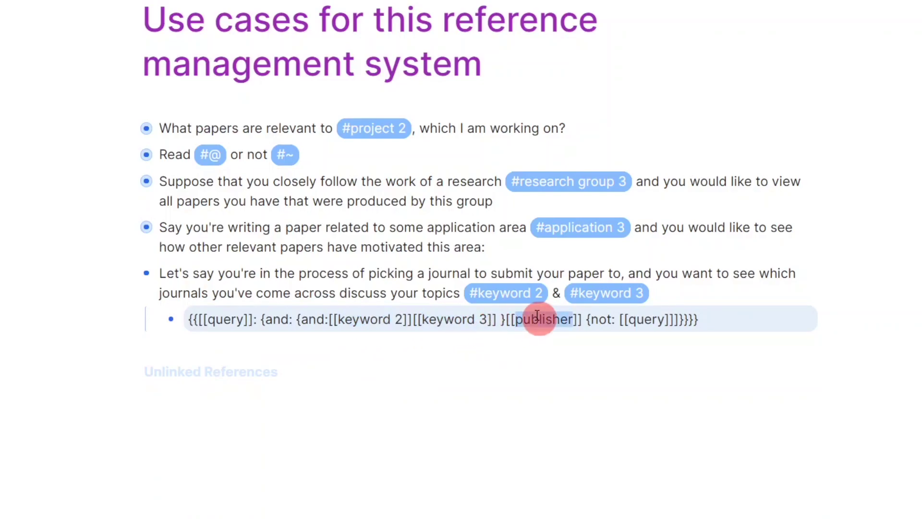
{"action": "left_click", "coordinate": [441, 482]}
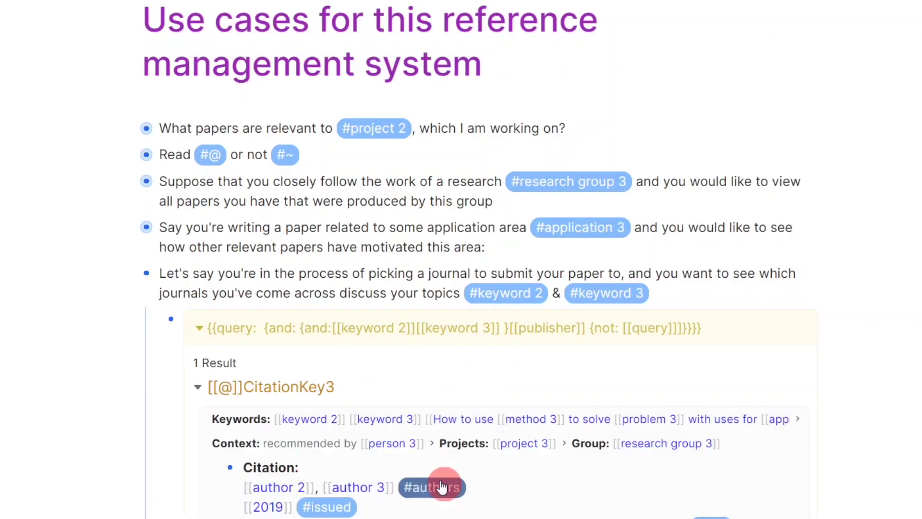
{"action": "scroll", "coordinate": [441, 486], "scroll_direction": "down", "scroll_amount": 2}
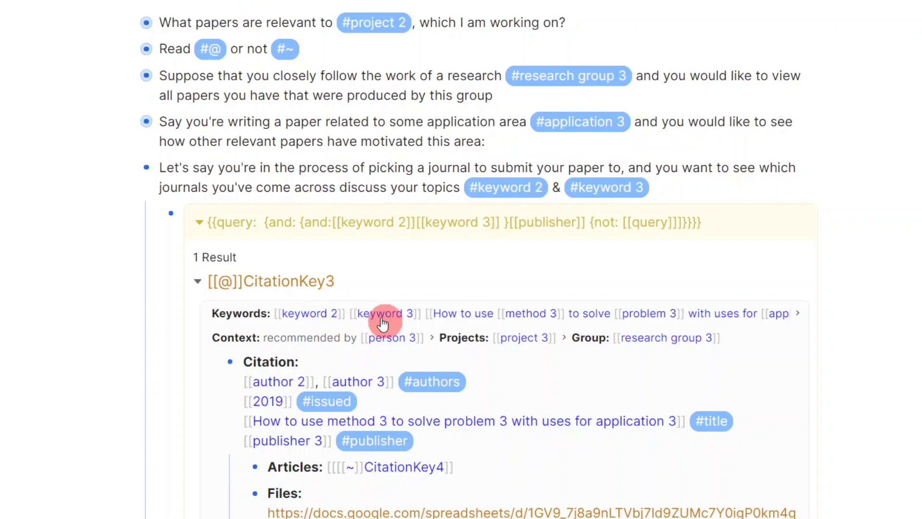
{"action": "scroll", "coordinate": [185, 490], "scroll_direction": "down", "scroll_amount": 2}
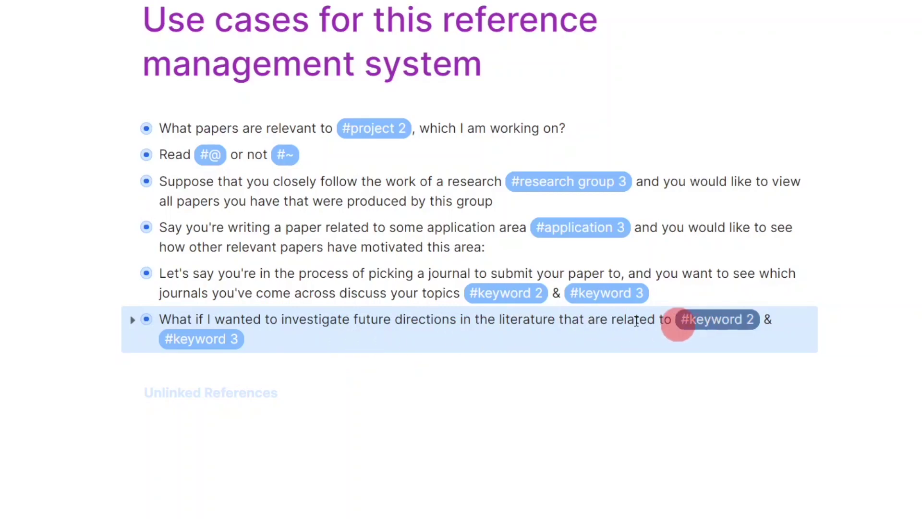
Expand the future-directions question and inspect its Future, keyword 3 and keyword 2 query terms
{"action": "left_click", "coordinate": [133, 328]}
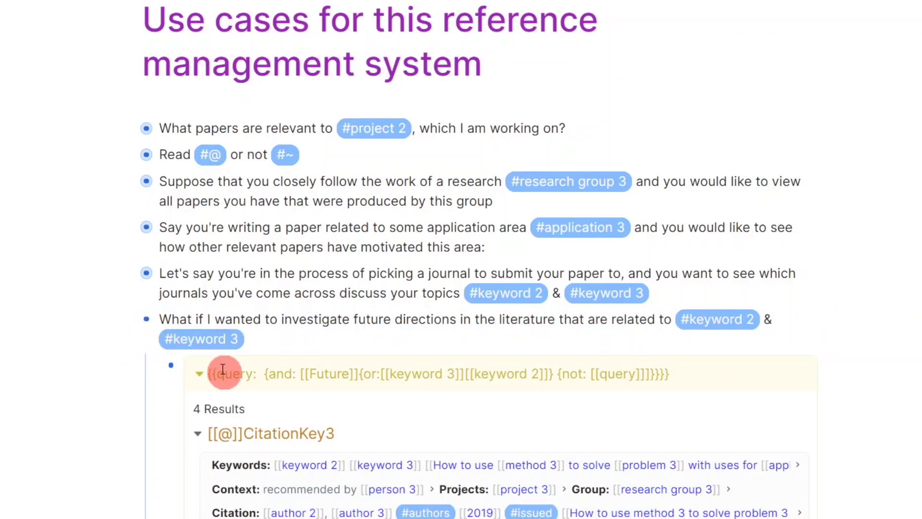
{"action": "left_click", "coordinate": [257, 375]}
{"action": "left_click", "coordinate": [322, 369]}
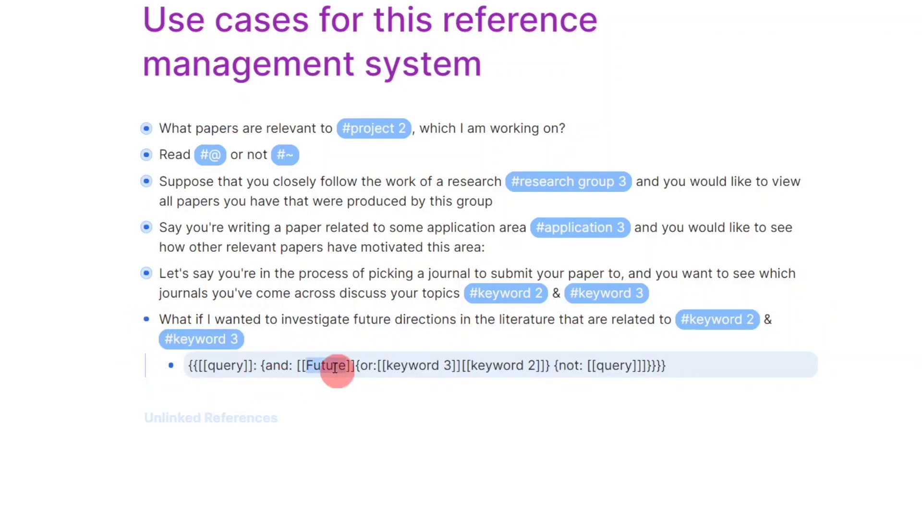
{"action": "double_click", "coordinate": [412, 366]}
{"action": "double_click", "coordinate": [503, 366]}
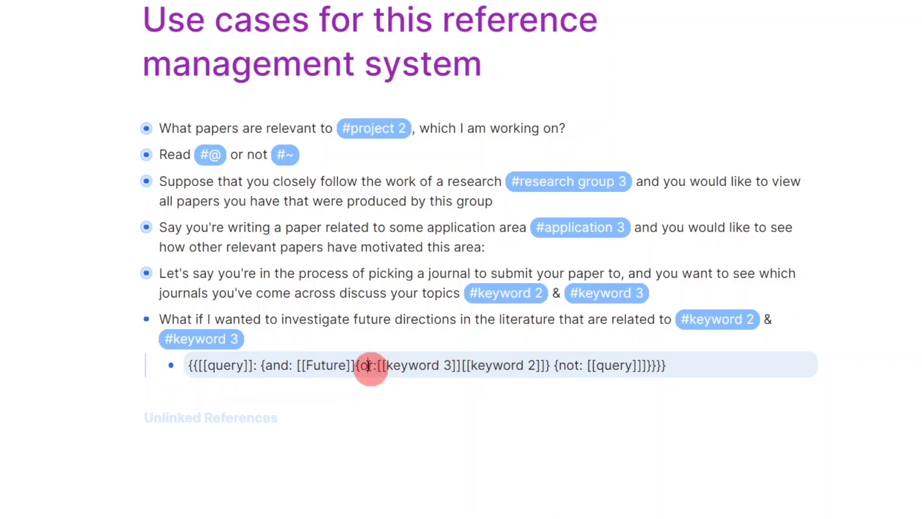
{"action": "left_click", "coordinate": [88, 364]}
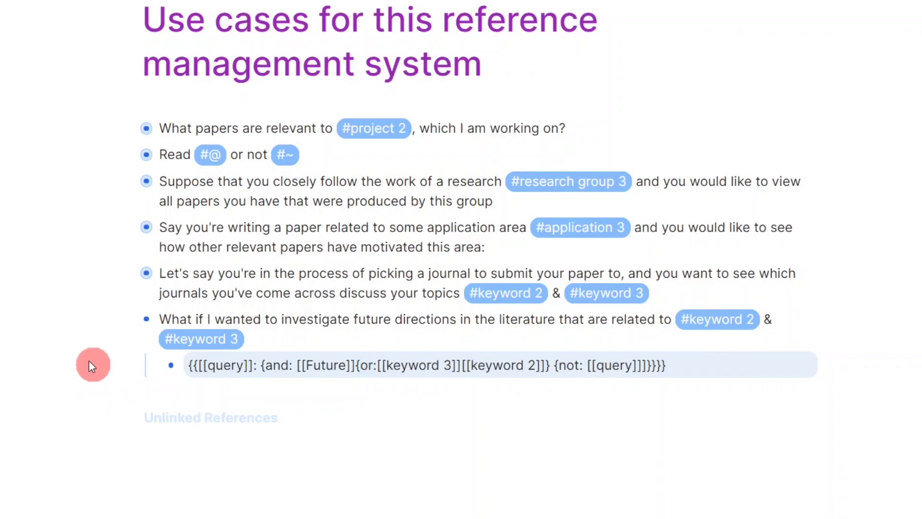
{"action": "scroll", "coordinate": [88, 363], "scroll_direction": "down", "scroll_amount": 5}
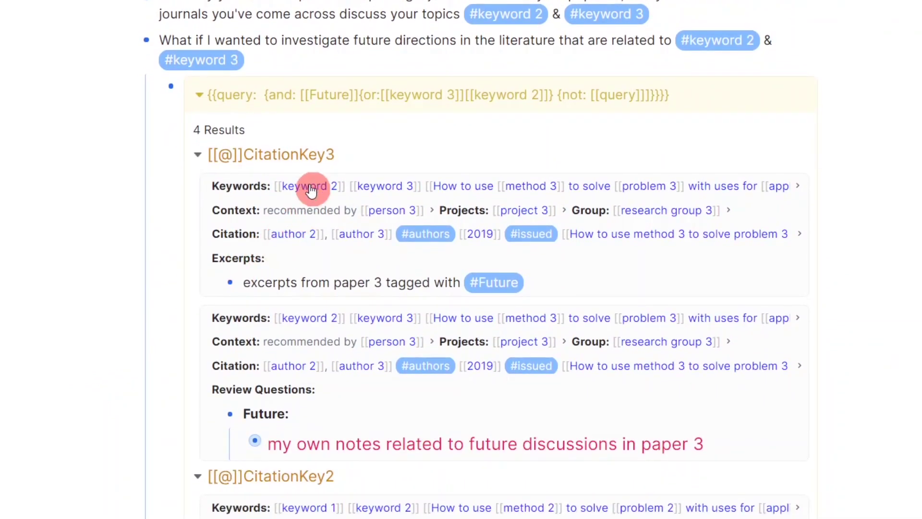
Inspect the raw text of the paper 3 and paper 2 Future notes in the results
{"action": "triple_click", "coordinate": [289, 282]}
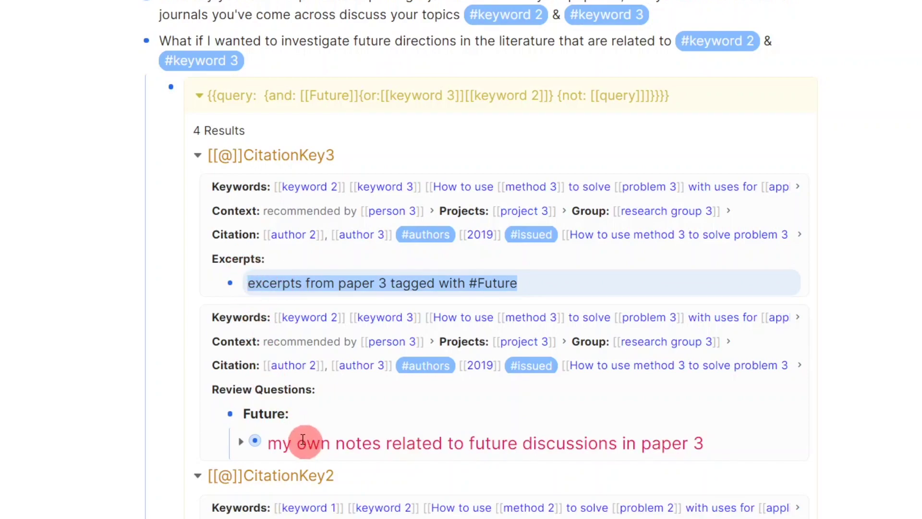
{"action": "double_click", "coordinate": [305, 443]}
{"action": "triple_click", "coordinate": [305, 443]}
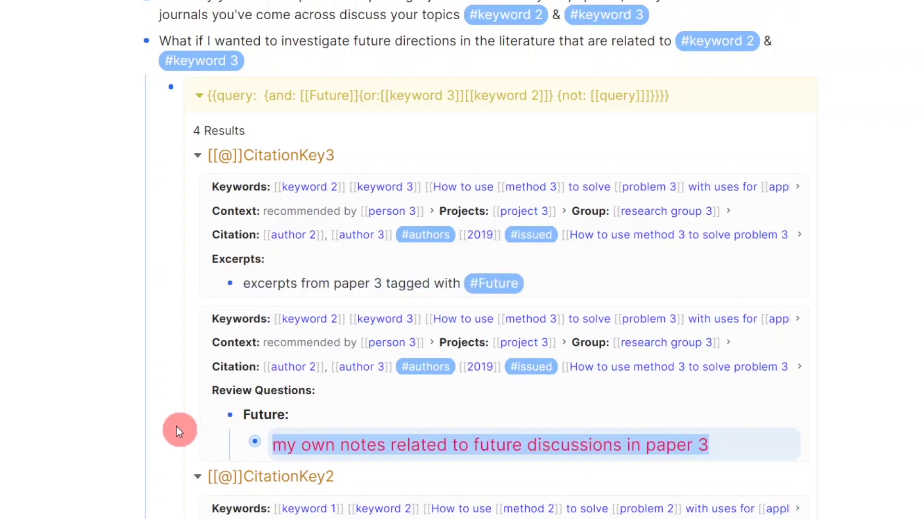
{"action": "scroll", "coordinate": [173, 430], "scroll_direction": "down", "scroll_amount": 5}
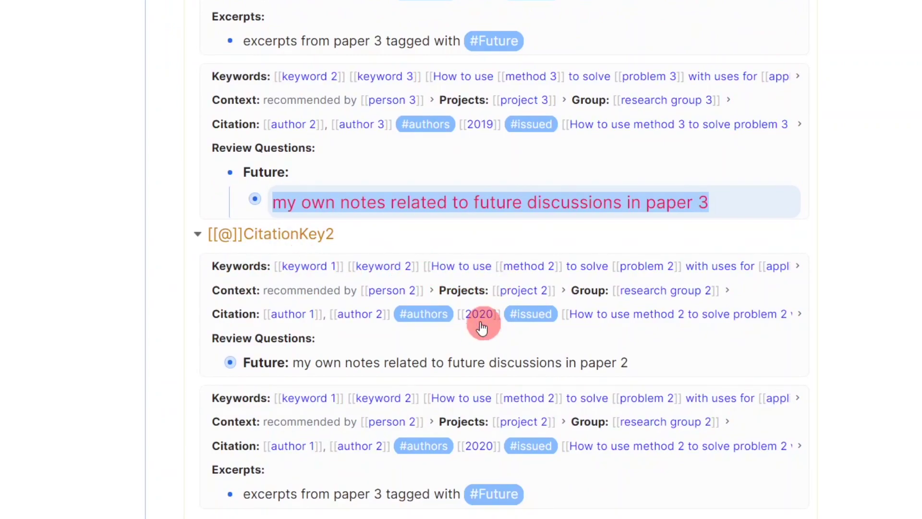
{"action": "left_click", "coordinate": [478, 363]}
{"action": "key", "text": "ctrl+a"}
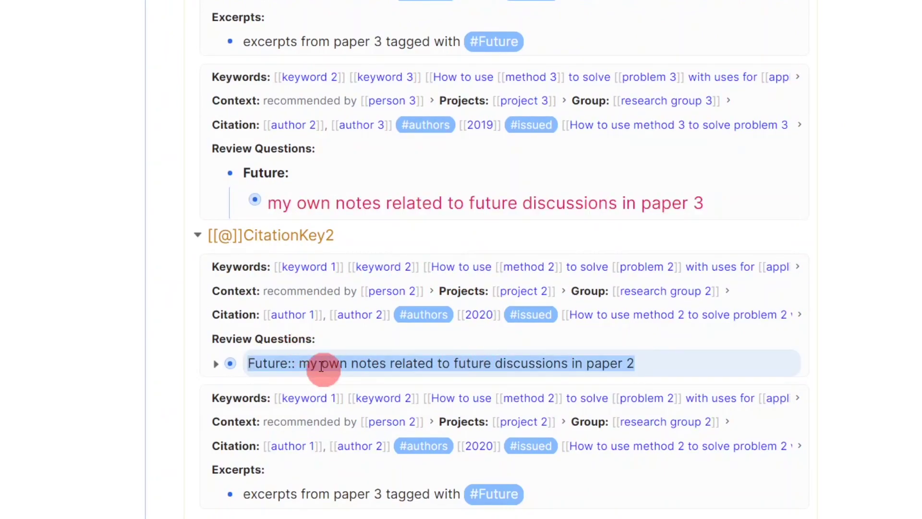
{"action": "left_click", "coordinate": [319, 494]}
{"action": "key", "text": "ctrl+a"}
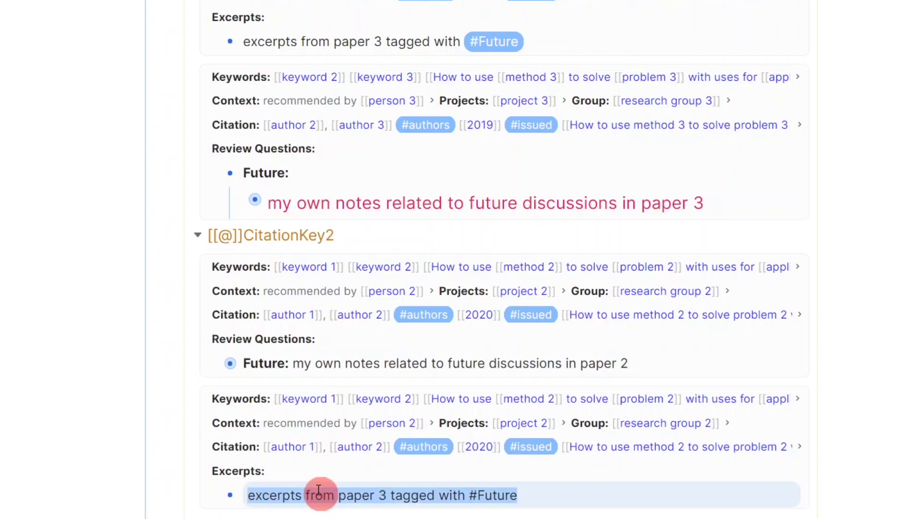
{"action": "scroll", "coordinate": [156, 353], "scroll_direction": "up", "scroll_amount": 9}
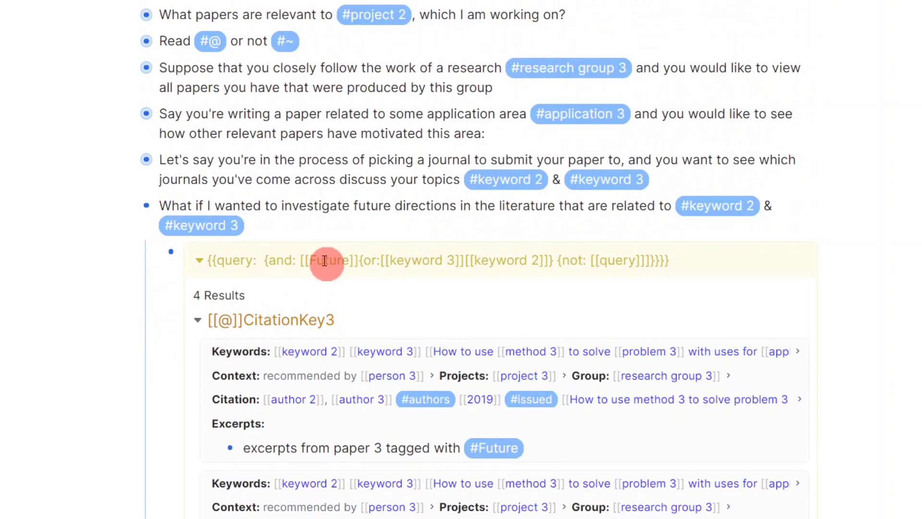
Change the query's or: operator to and:, run it, and collapse the question
{"action": "left_click", "coordinate": [325, 260]}
{"action": "double_click", "coordinate": [369, 367]}
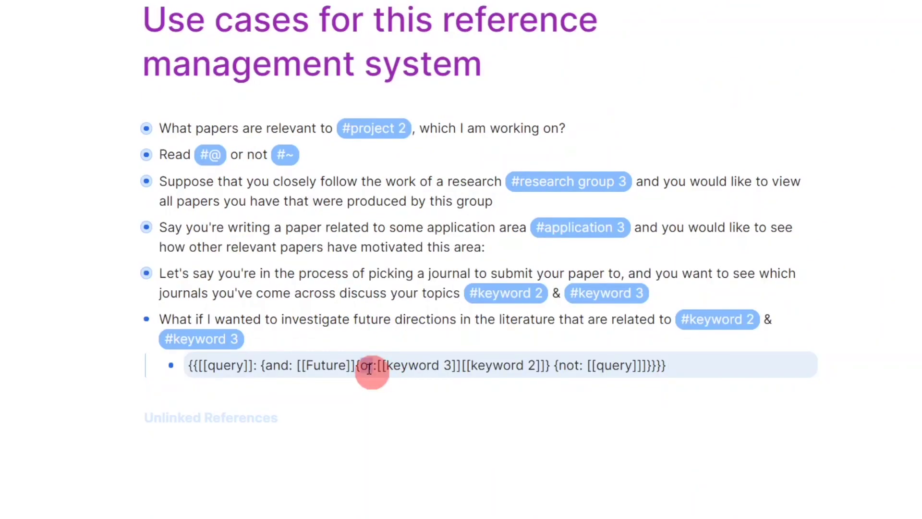
{"action": "type", "text": "and:"}
{"action": "key", "text": "Escape"}
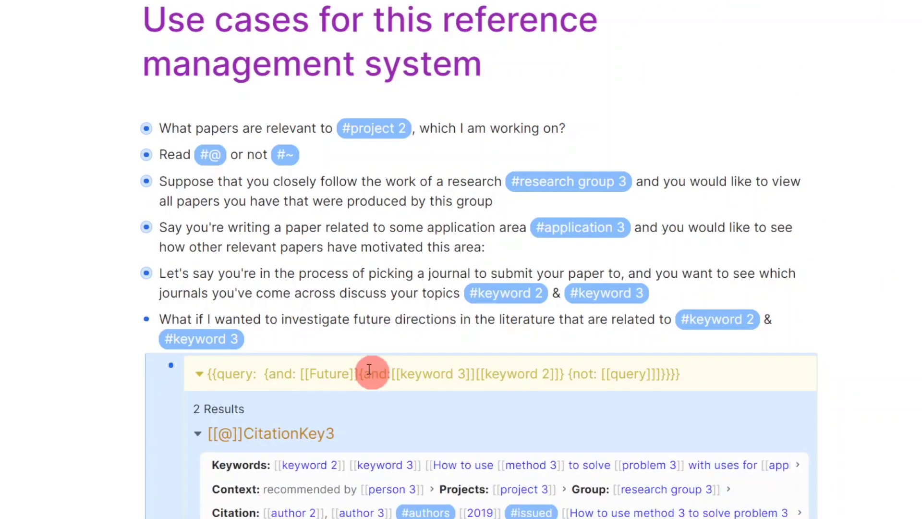
{"action": "scroll", "coordinate": [371, 370], "scroll_direction": "down", "scroll_amount": 5}
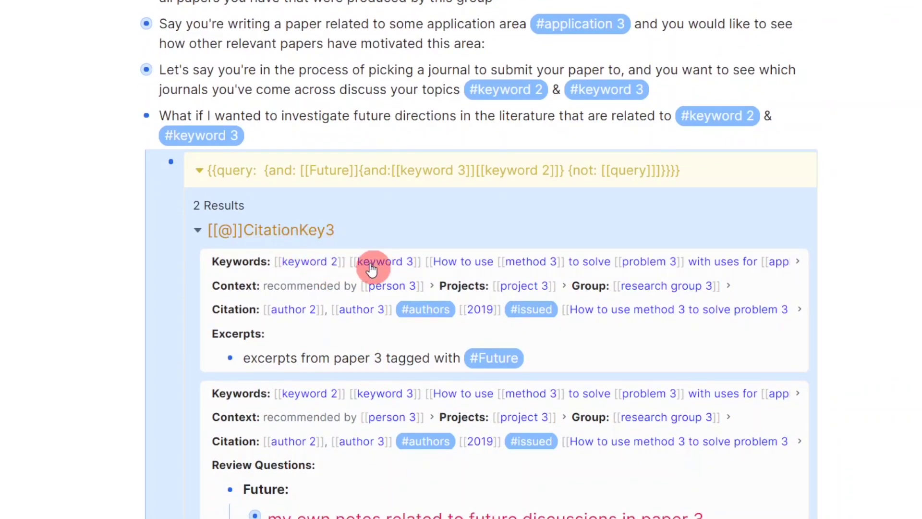
{"action": "left_click", "coordinate": [132, 117]}
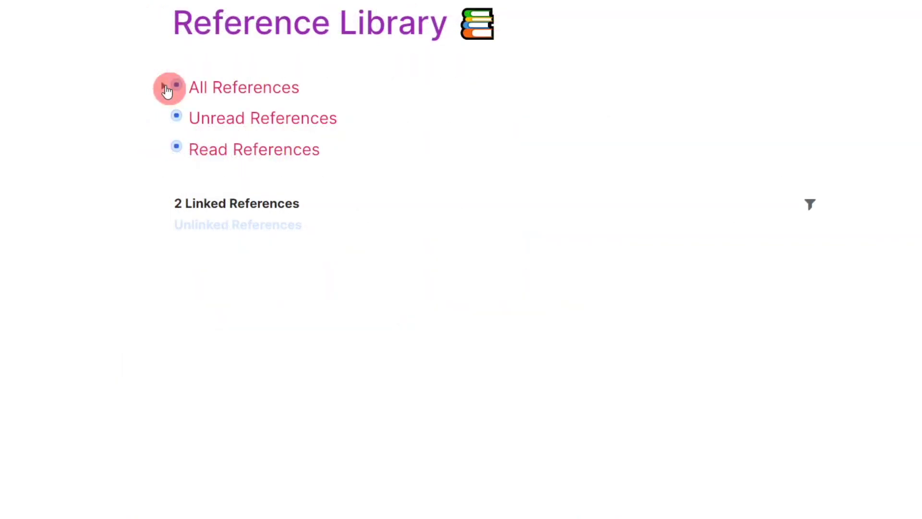
Preview and re-collapse the All References, Unread References and Read References query results
{"action": "left_click", "coordinate": [164, 88]}
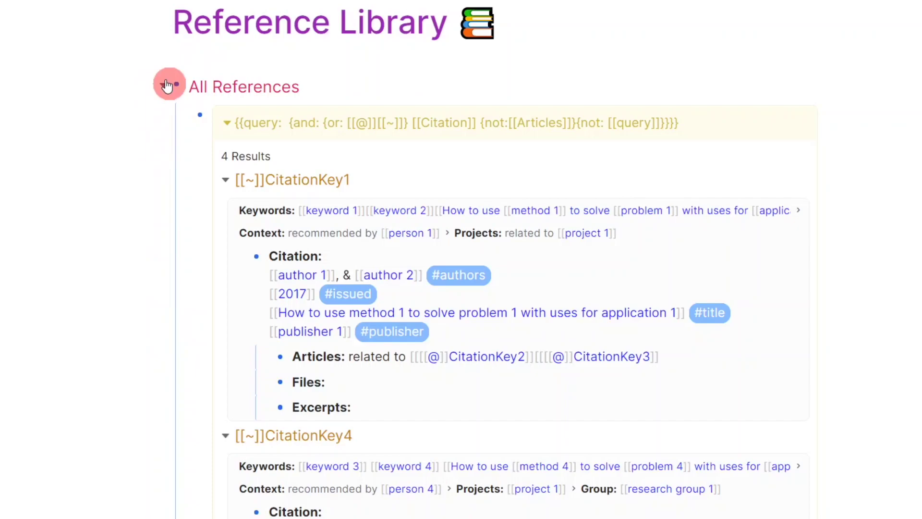
{"action": "left_click", "coordinate": [165, 85]}
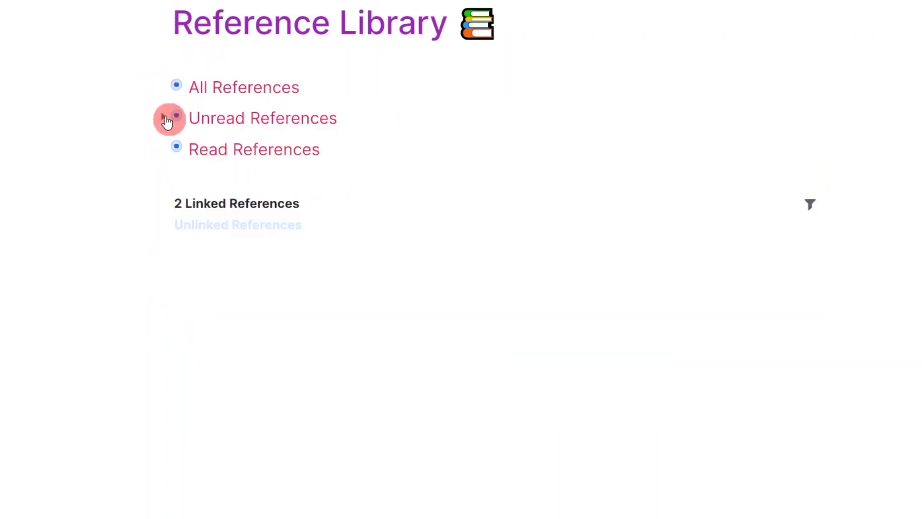
{"action": "left_click", "coordinate": [164, 119]}
{"action": "left_click", "coordinate": [163, 119]}
{"action": "left_click", "coordinate": [164, 147]}
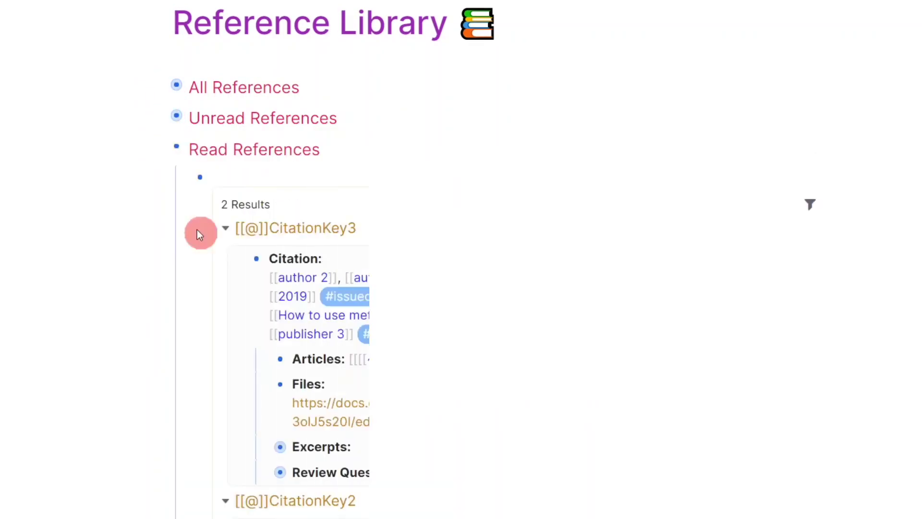
{"action": "left_click", "coordinate": [164, 147]}
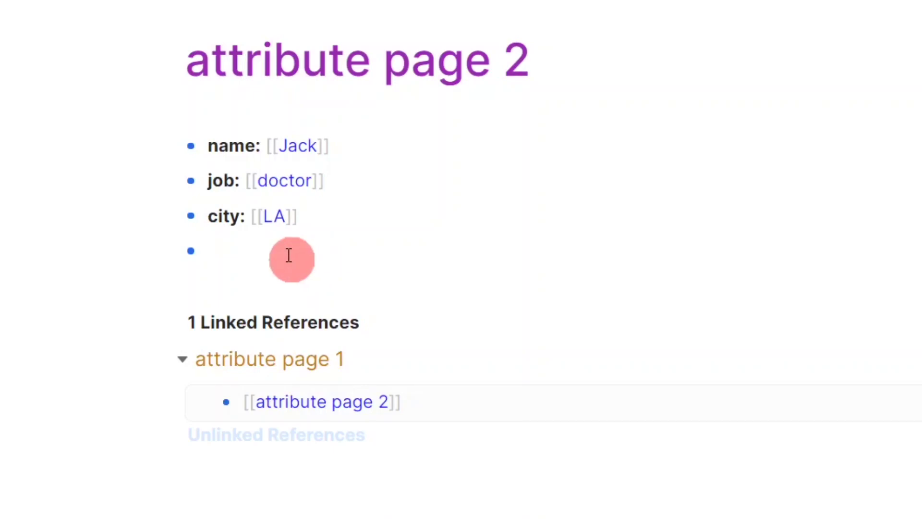
Start an attribute table under city by typing {{attr-table:[[job in the empty block
{"action": "left_click", "coordinate": [252, 252]}
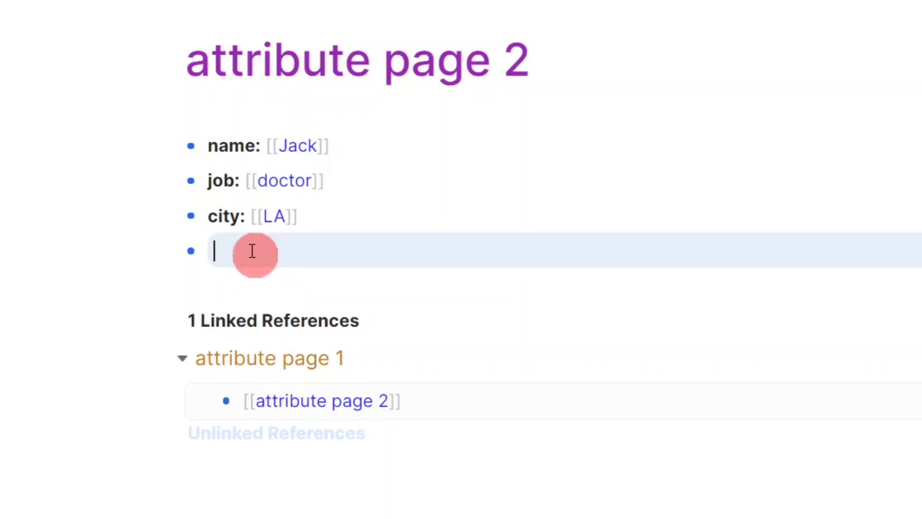
{"action": "type", "text": "{"}
{"action": "type", "text": "{attr"}
{"action": "type", "text": "-ta"}
{"action": "type", "text": "ble"}
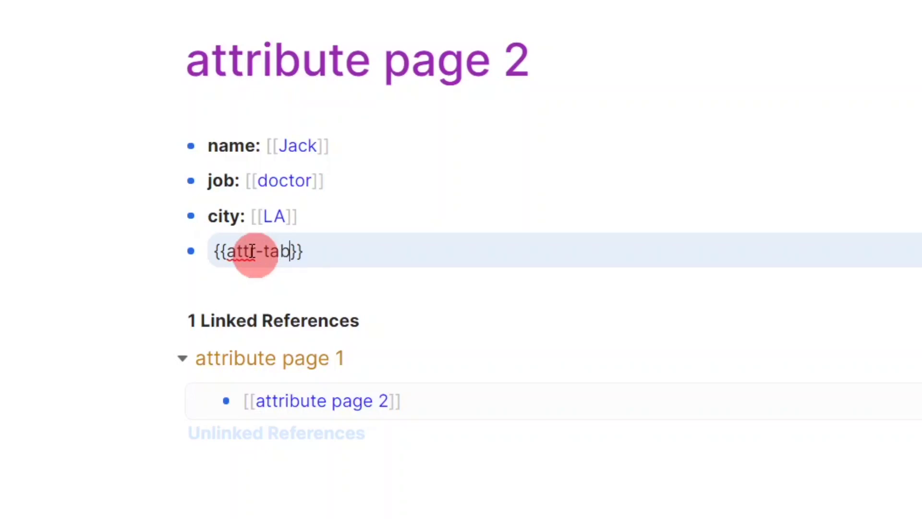
{"action": "type", "text": ":[[job"}
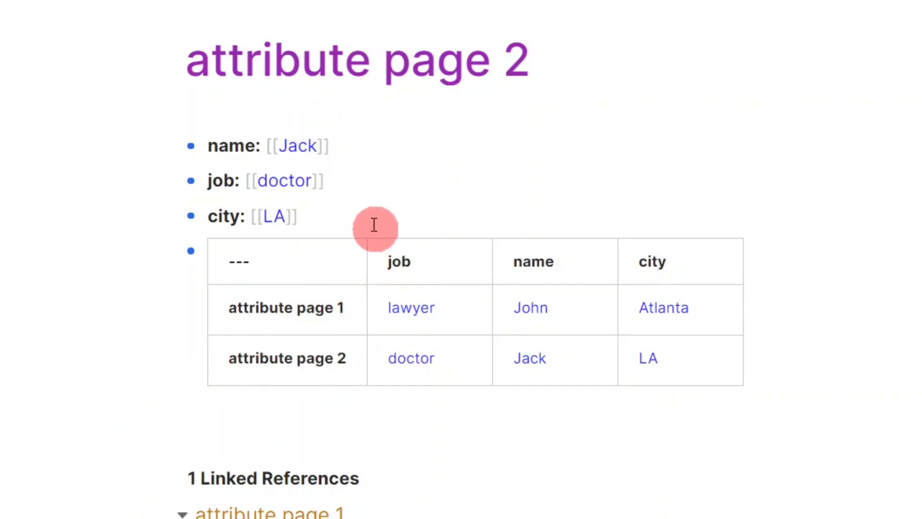
Delete the attribute table block below the city attribute
{"action": "left_click", "coordinate": [436, 222]}
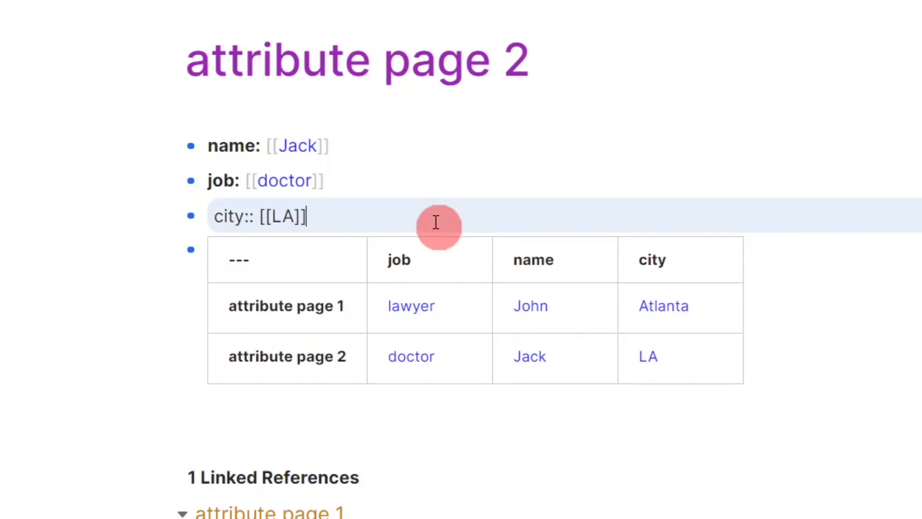
{"action": "key", "text": "Down"}
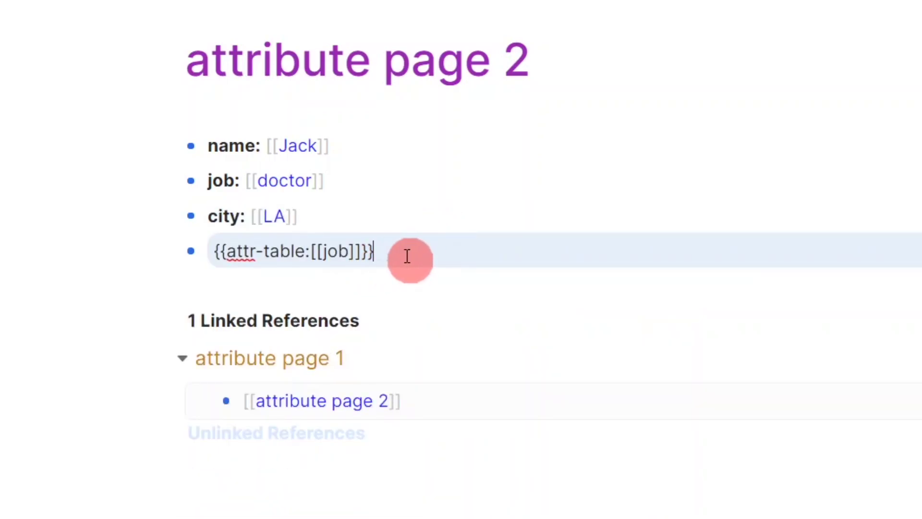
{"action": "key", "text": "ctrl+a"}
{"action": "key", "text": "BackSpace"}
Reorder to city: LA on top, nesting job: doctor under it and name: Jack under job
{"action": "left_click_drag", "start_coordinate": [192, 147], "coordinate": [194, 223]}
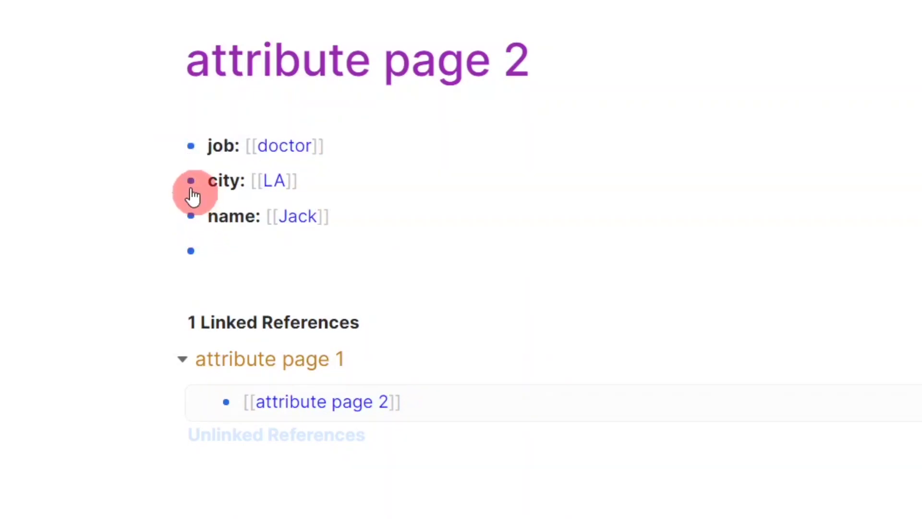
{"action": "left_click_drag", "start_coordinate": [191, 188], "coordinate": [191, 148]}
{"action": "left_click", "coordinate": [387, 181]}
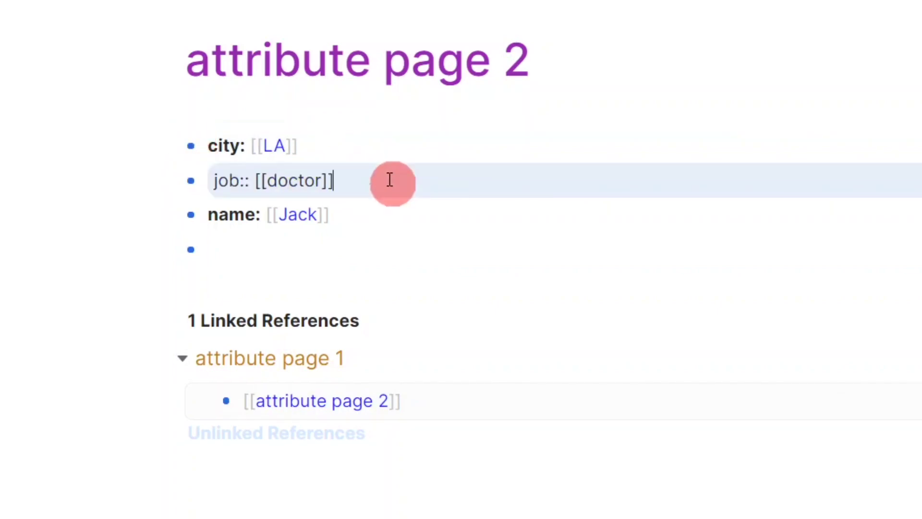
{"action": "key", "text": "Tab"}
{"action": "left_click", "coordinate": [389, 212]}
{"action": "key", "text": "Tab"}
{"action": "key", "text": "Tab"}
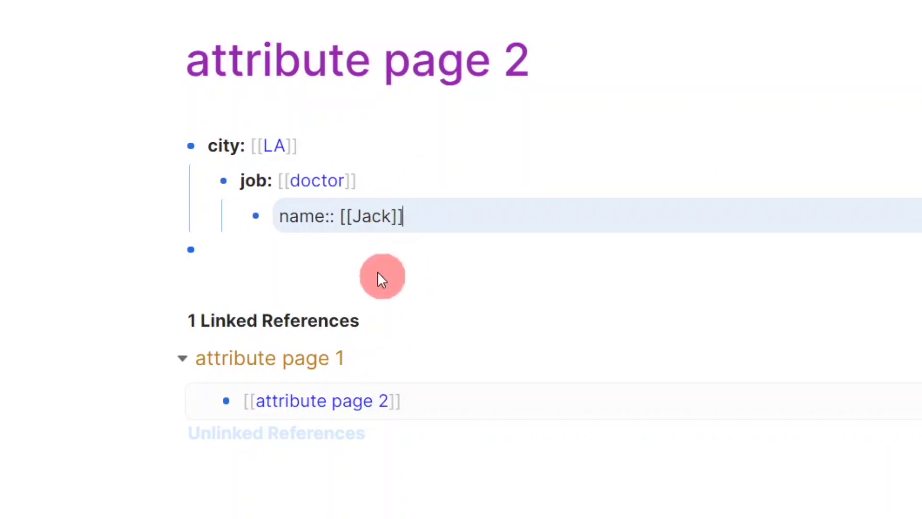
{"action": "left_click", "coordinate": [394, 303]}
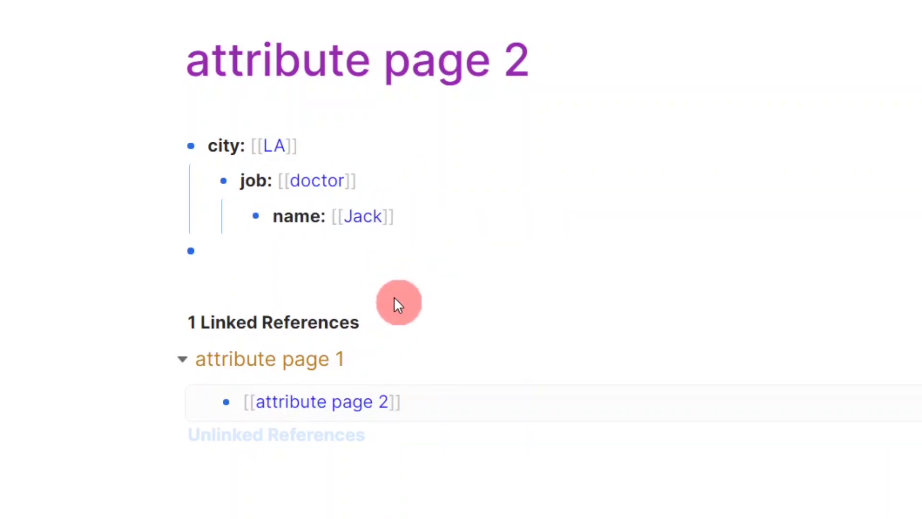
On attribute page 1, move city: Atlanta to the top and nest job and name under it
{"action": "left_click", "coordinate": [309, 361]}
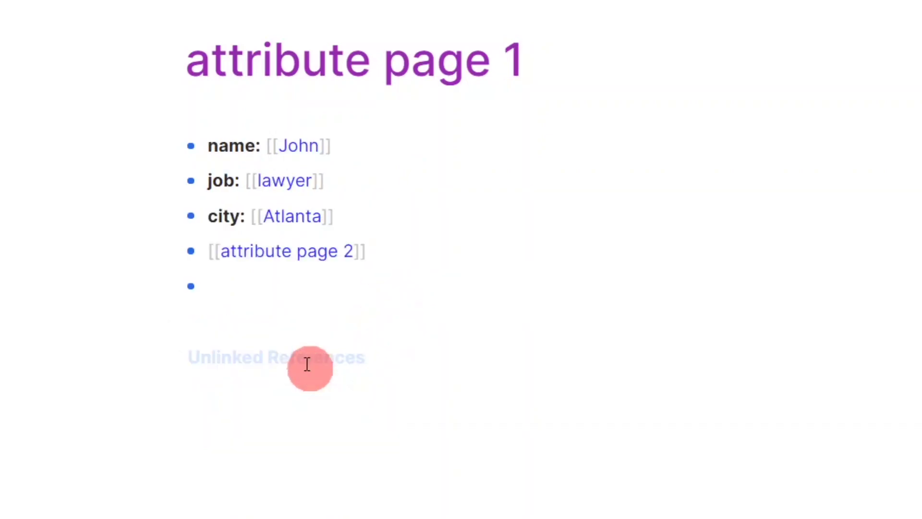
{"action": "left_click_drag", "start_coordinate": [190, 215], "coordinate": [193, 151]}
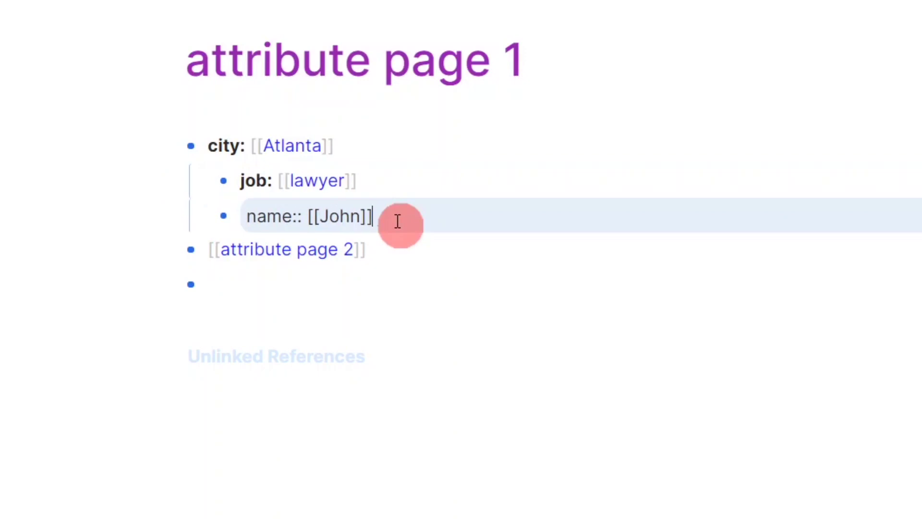
{"action": "key", "text": "Tab"}
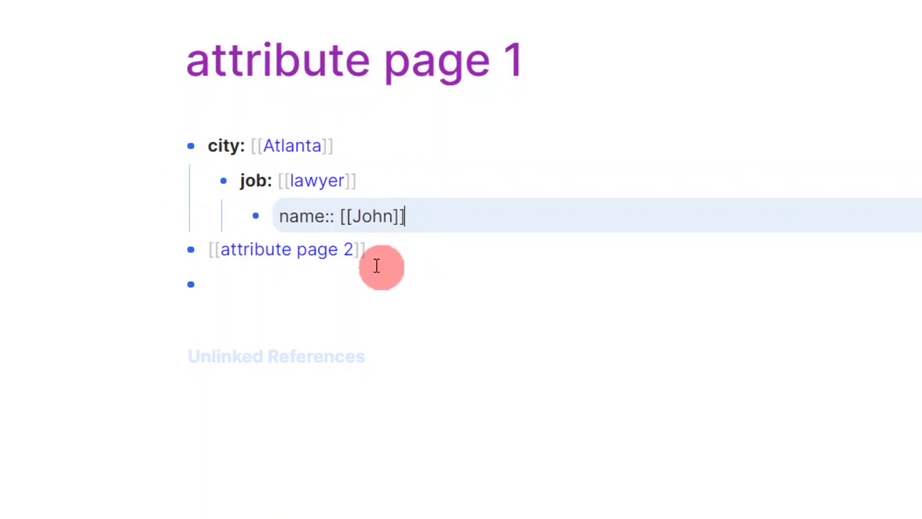
Paste the jobs question and nest an or-query over [[jobs]], [[Atlanta]] and [[LA]] beneath it
{"action": "left_click", "coordinate": [352, 285]}
{"action": "type", "text": "What jobs are in either Atlanta or LA?"}
{"action": "key", "text": "Return"}
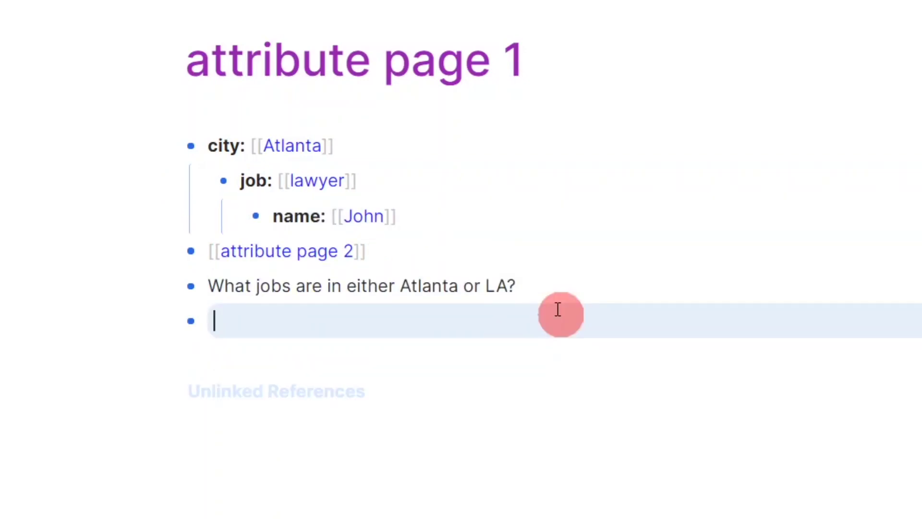
{"action": "key", "text": "Tab"}
{"action": "type", "text": "/qu"}
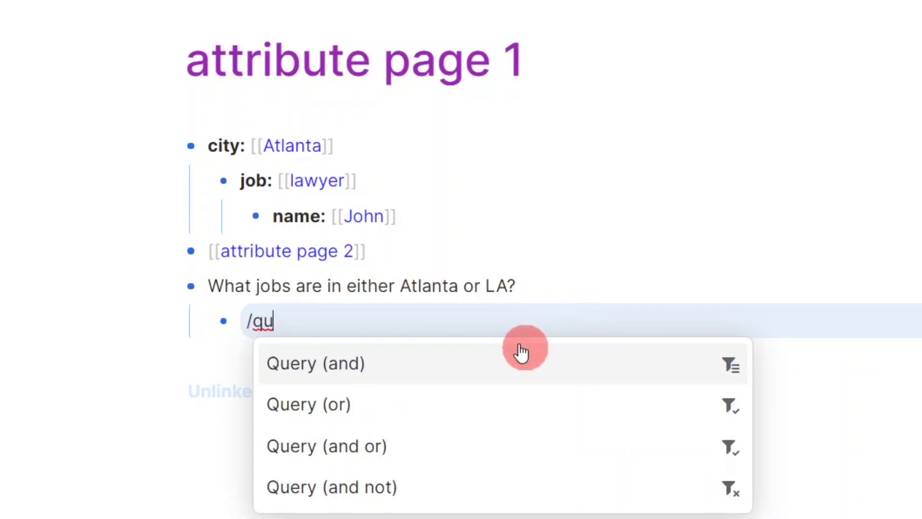
{"action": "left_click", "coordinate": [337, 407]}
{"action": "left_click", "coordinate": [389, 321]}
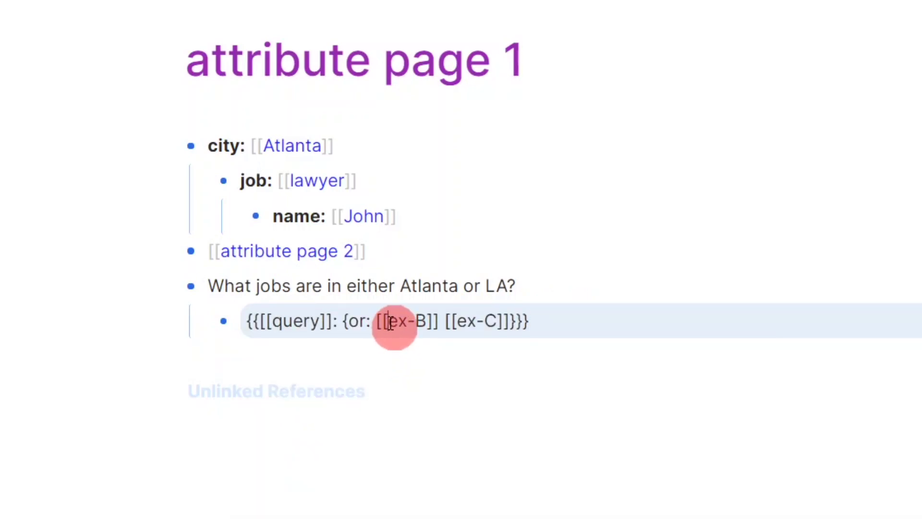
{"action": "left_click_drag", "start_coordinate": [390, 322], "coordinate": [493, 319]}
{"action": "type", "text": "jobs"}
{"action": "type", "text": "at"}
{"action": "left_click", "coordinate": [507, 361]}
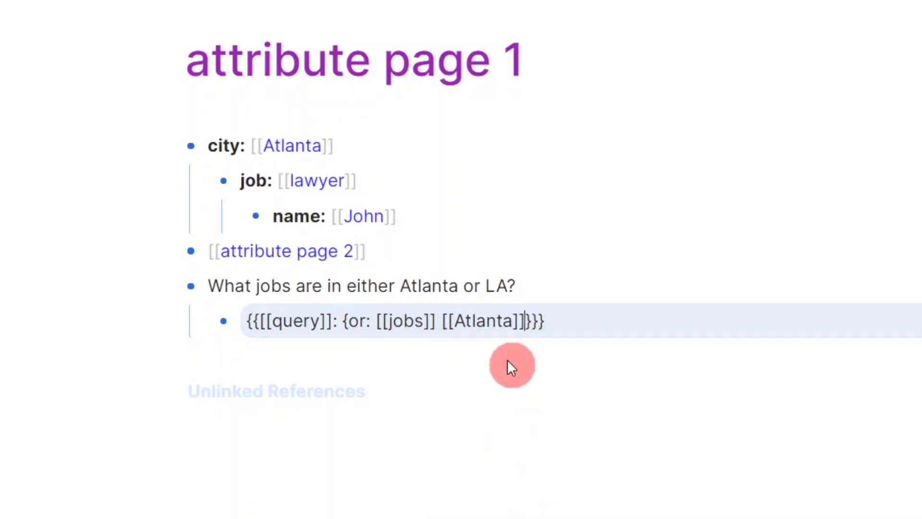
{"action": "type", "text": "[[Atla"}
{"action": "left_click", "coordinate": [557, 366]}
{"action": "key", "text": "Escape"}
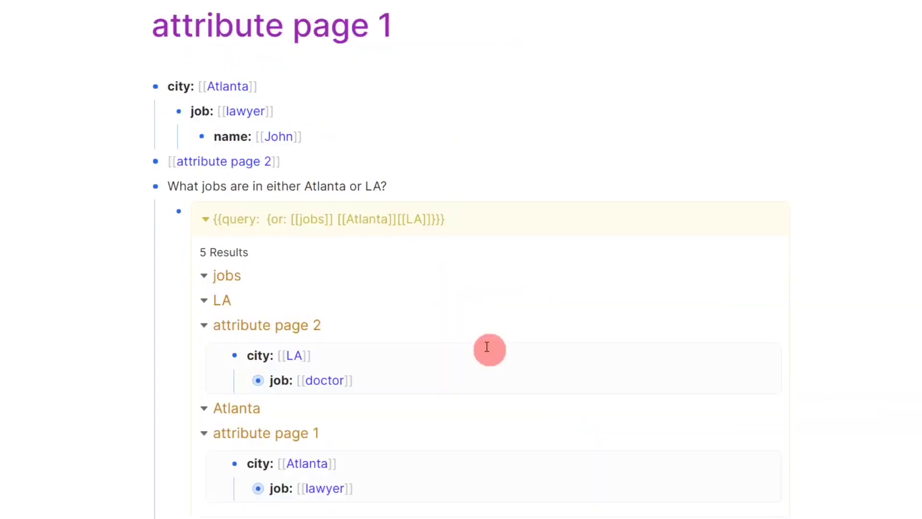
Inspect the raw job:: [[doctor]] and job:: [[lawyer]] text in the query results
{"action": "left_click", "coordinate": [371, 383]}
{"action": "key", "text": "ctrl+a"}
{"action": "left_click", "coordinate": [370, 488]}
{"action": "key", "text": "ctrl+a"}
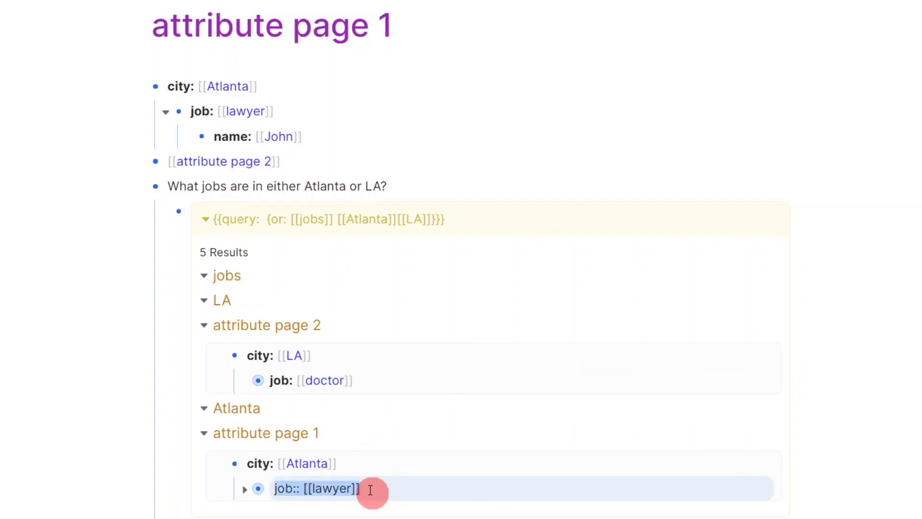
{"action": "left_click", "coordinate": [833, 170]}
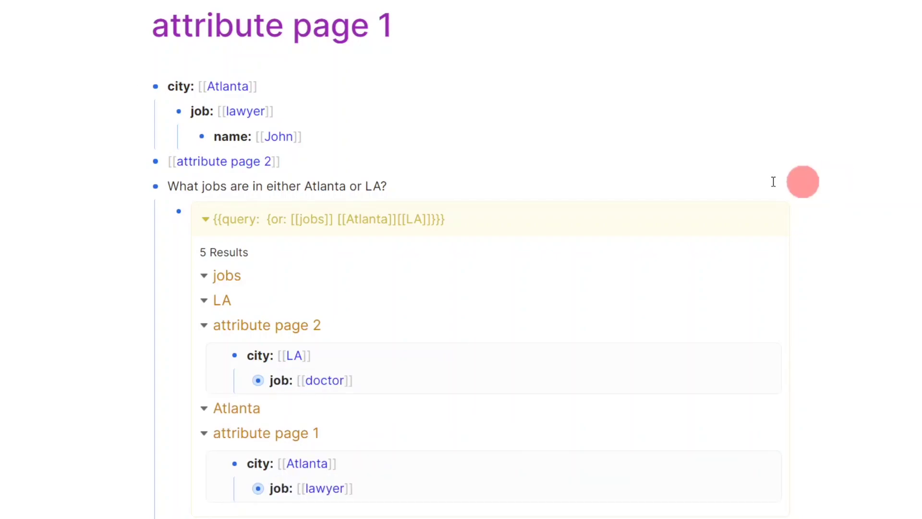
Nest an and-query for [[doctor]] and [[LA]] under the doctors question and check its Jack result
{"action": "left_click", "coordinate": [142, 187]}
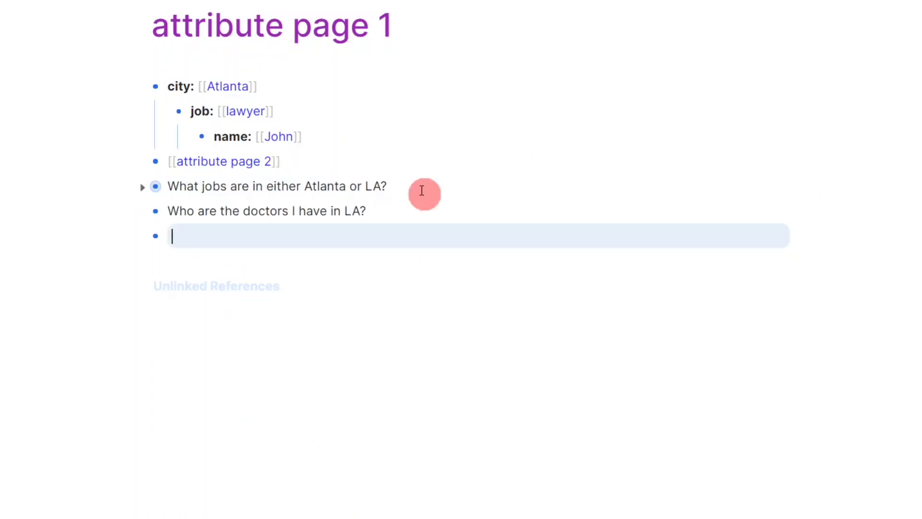
{"action": "key", "text": "Tab"}
{"action": "type", "text": "/qu"}
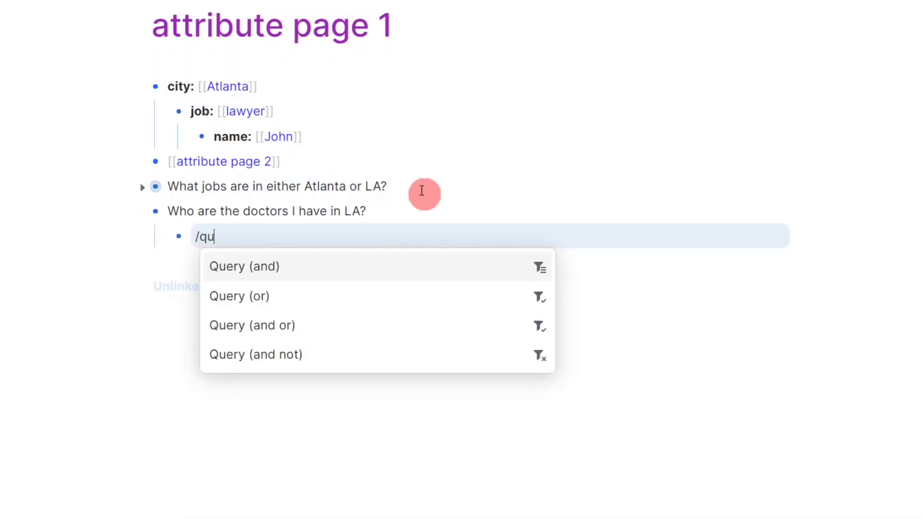
{"action": "left_click", "coordinate": [308, 269]}
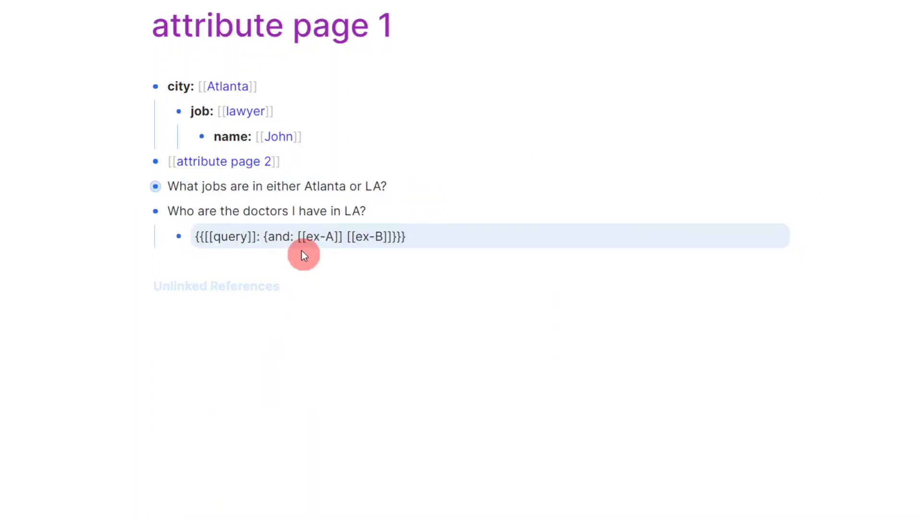
{"action": "type", "text": "doctor"}
{"action": "left_click_drag", "start_coordinate": [367, 236], "coordinate": [397, 239]}
{"action": "type", "text": "LA"}
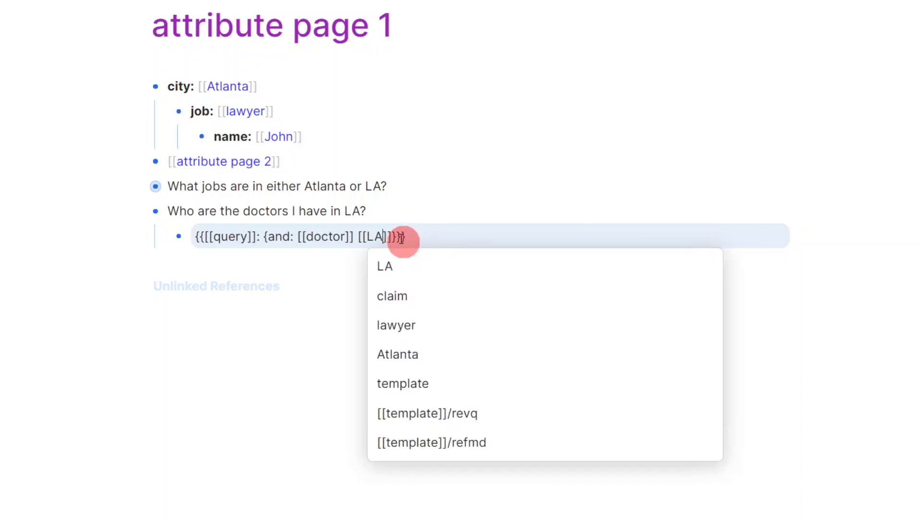
{"action": "left_click", "coordinate": [882, 288]}
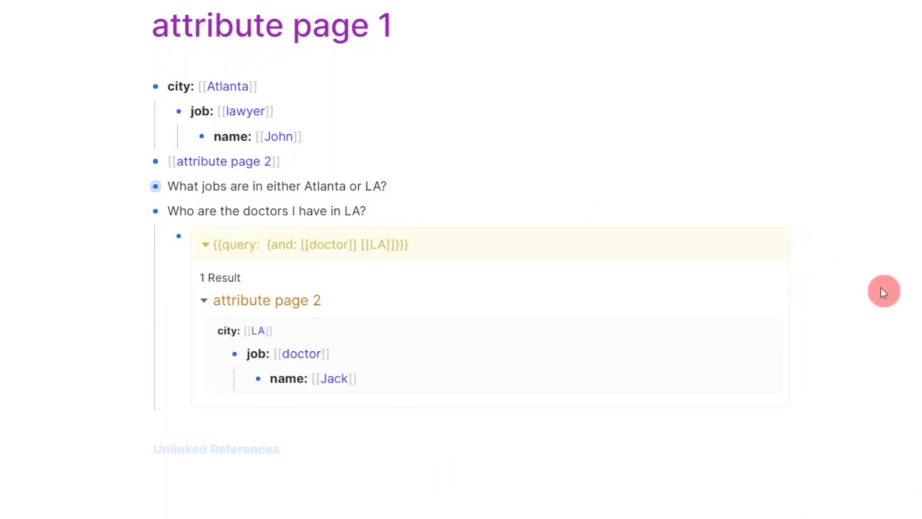
{"action": "triple_click", "coordinate": [384, 380]}
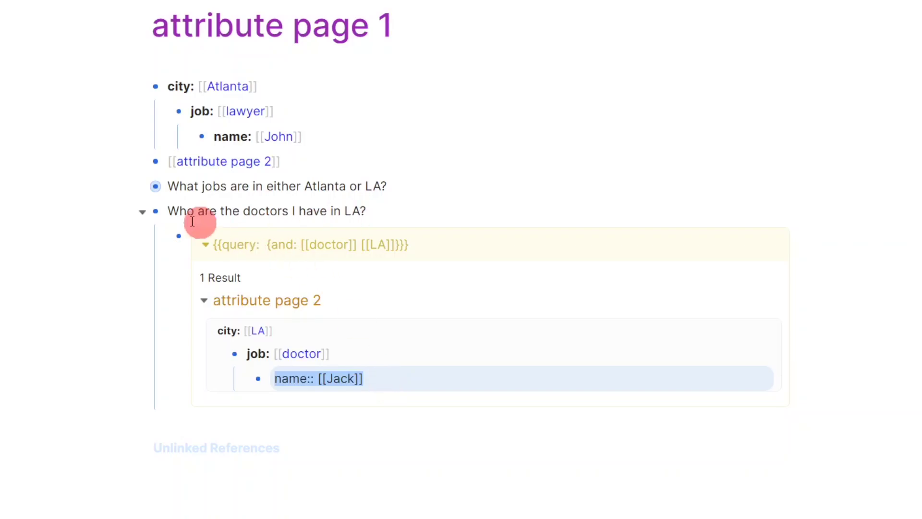
{"action": "left_click", "coordinate": [142, 212]}
Add a new question block: 'What if I wanted a list of cities that have layers in my database?'
{"action": "left_click", "coordinate": [399, 212]}
{"action": "key", "text": "Return"}
{"action": "type", "text": "What if I wanted a list of cities that have layers in my database?"}
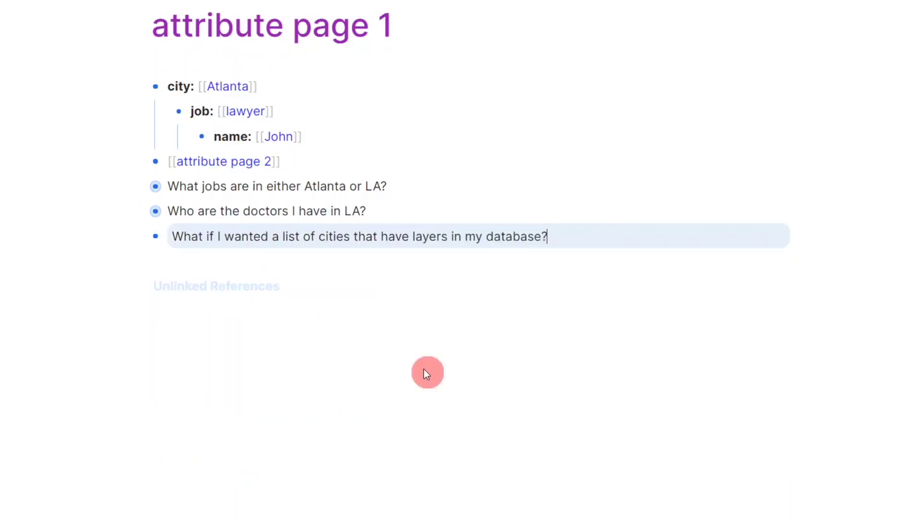
{"action": "left_click", "coordinate": [425, 370]}
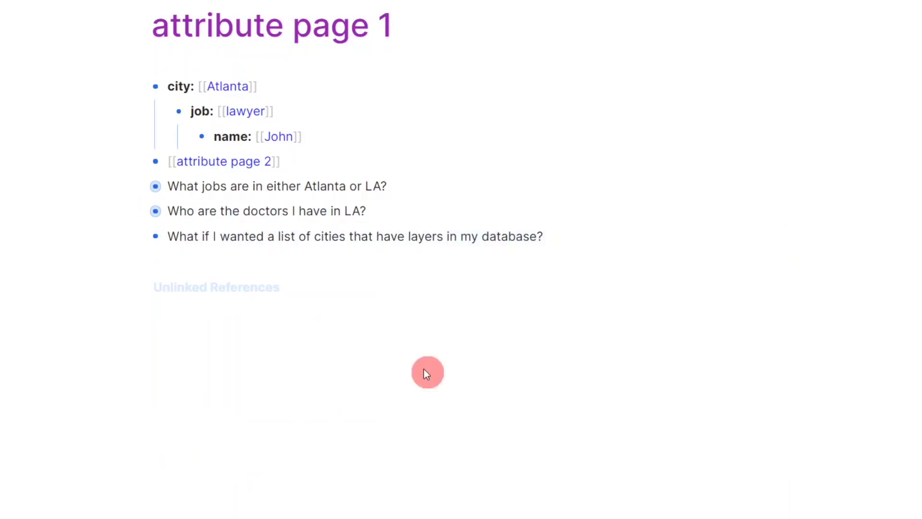
Open the city page and filter its linked references to the one including lawyer
{"action": "left_click", "coordinate": [182, 87]}
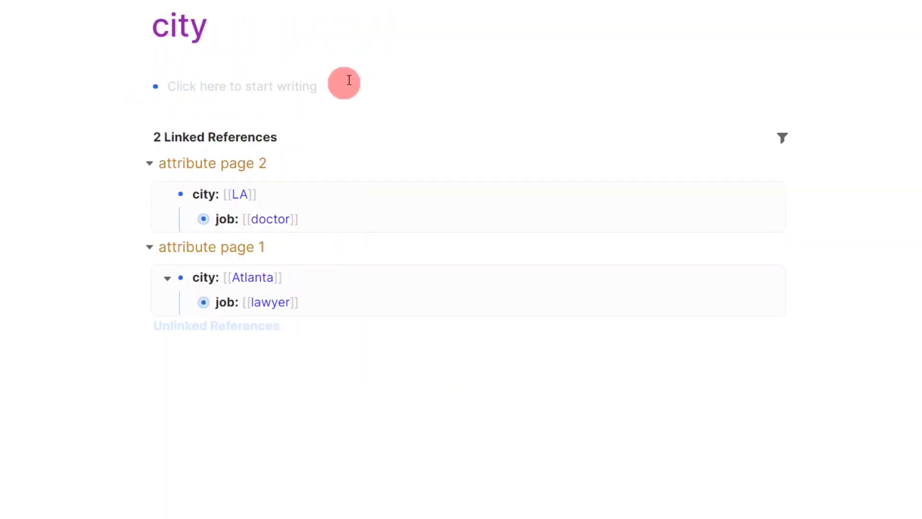
{"action": "left_click", "coordinate": [784, 138]}
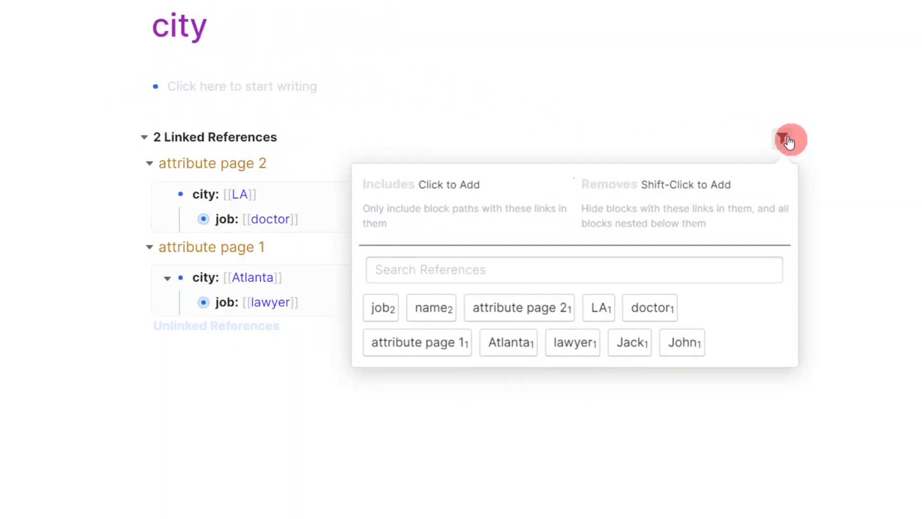
{"action": "left_click", "coordinate": [574, 342]}
{"action": "left_click", "coordinate": [482, 409]}
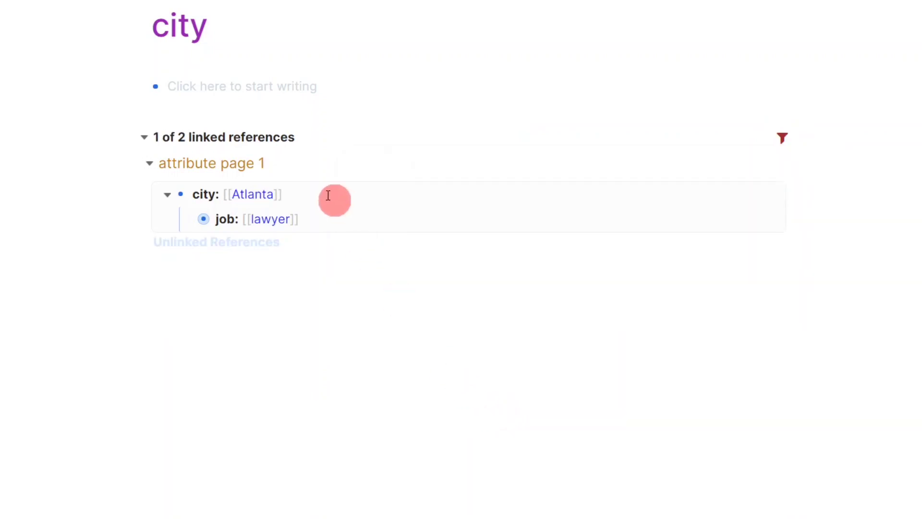
{"action": "triple_click", "coordinate": [309, 192]}
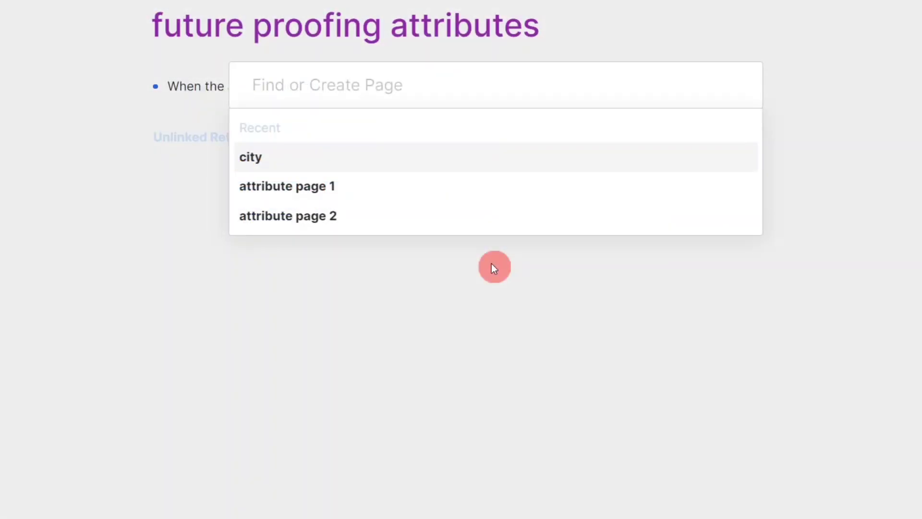
Open the job page, then the name page, selecting the two reference blocks on each
{"action": "type", "text": "job"}
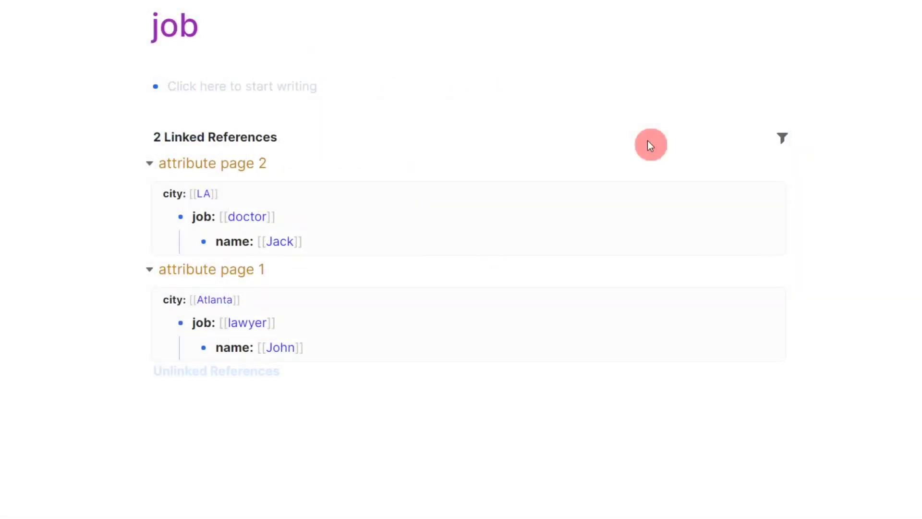
{"action": "left_click_drag", "start_coordinate": [335, 212], "coordinate": [340, 366]}
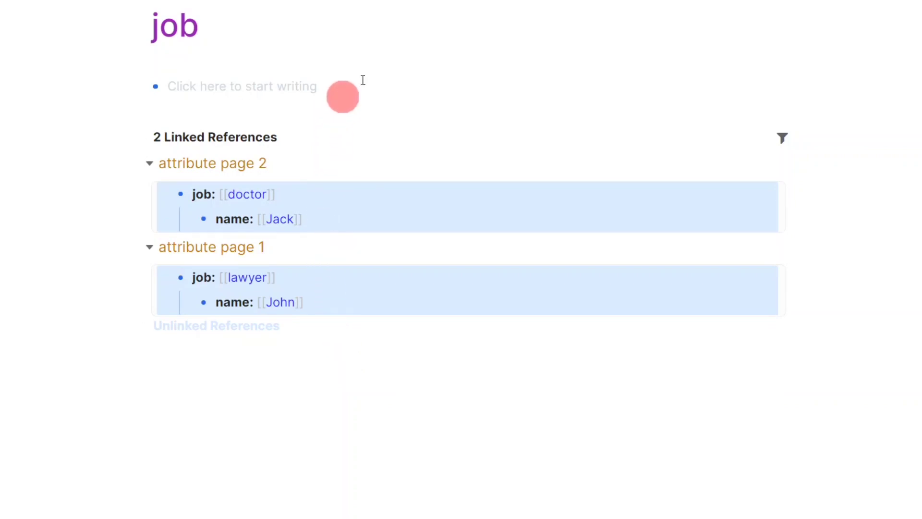
{"action": "left_click", "coordinate": [376, 72]}
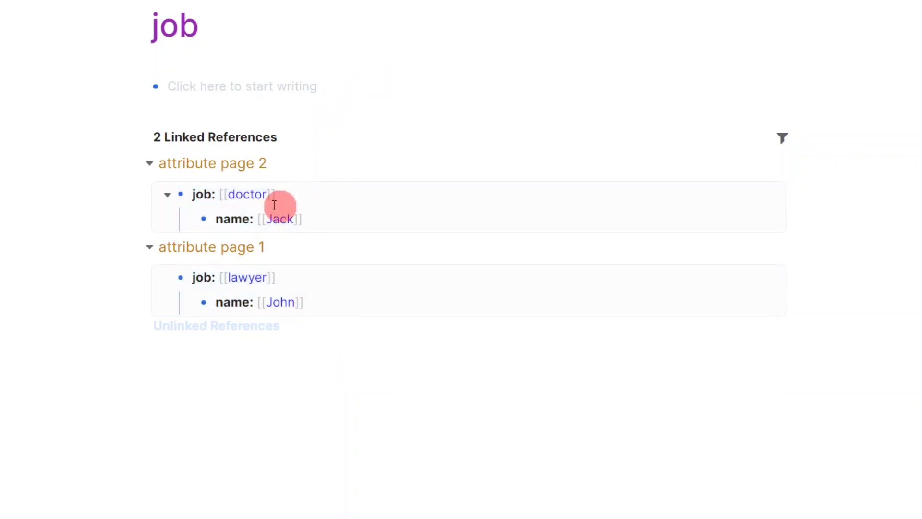
{"action": "left_click", "coordinate": [234, 220]}
{"action": "left_click_drag", "start_coordinate": [298, 212], "coordinate": [333, 324]}
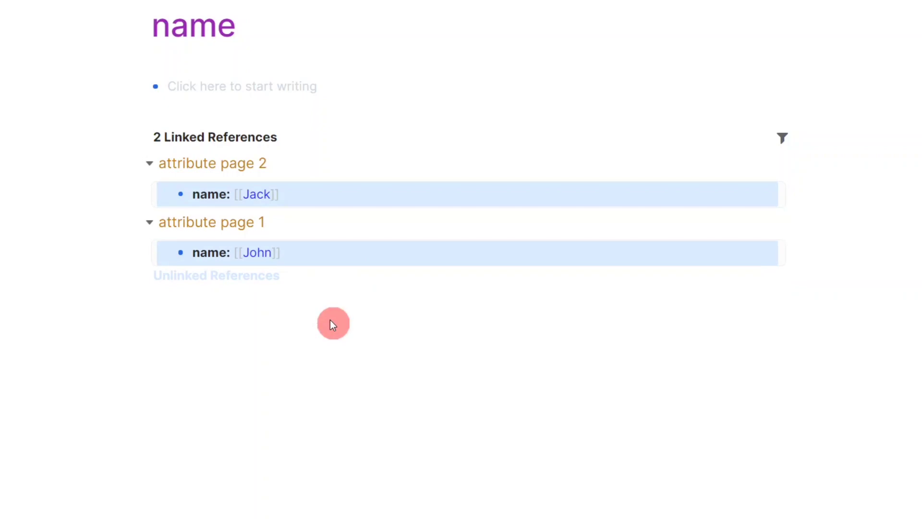
Go back to attribute page 1 and select its city, job and name blocks
{"action": "left_click", "coordinate": [244, 224]}
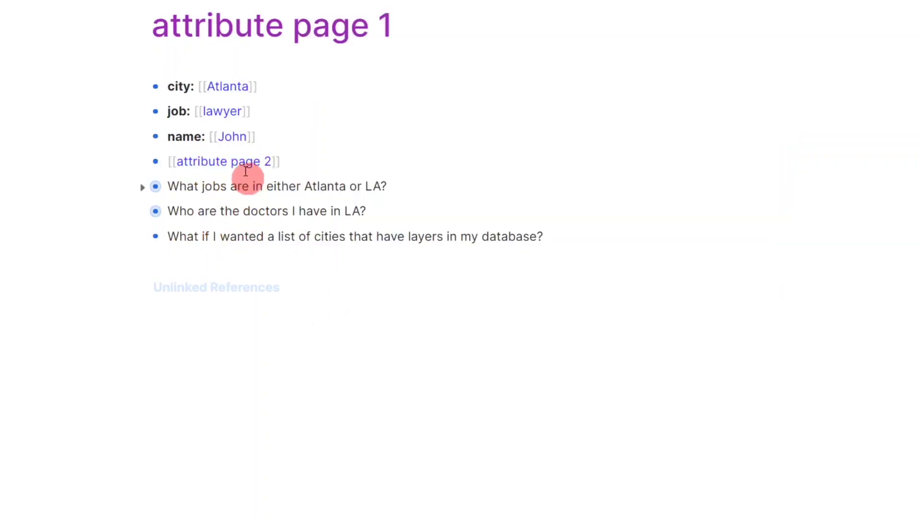
{"action": "left_click_drag", "start_coordinate": [287, 85], "coordinate": [333, 130]}
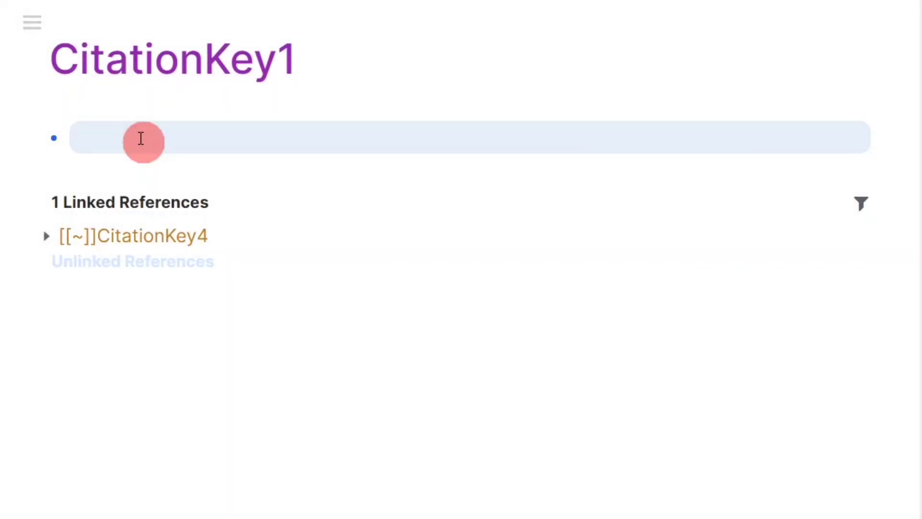
Insert the :refmd template into CitationKey1 and create a Zotero bibliography for the article
{"action": "type", "text": ":refmd"}
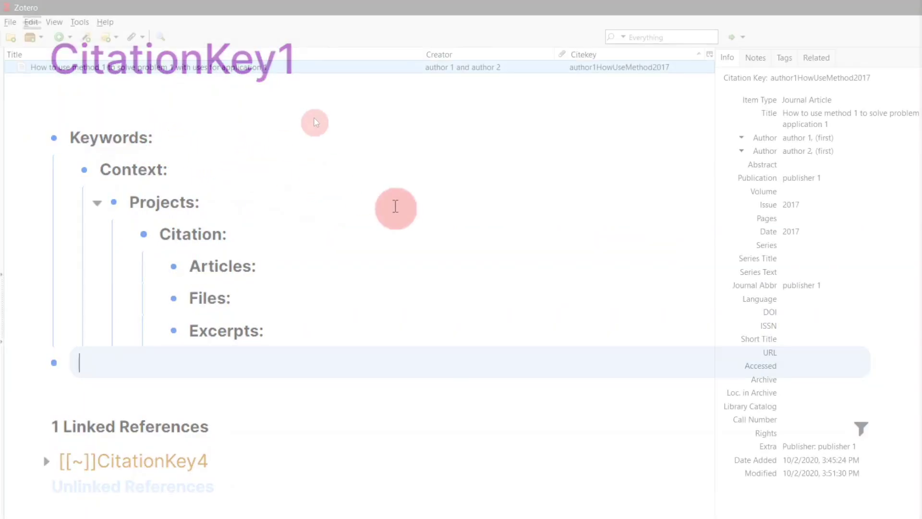
{"action": "right_click", "coordinate": [280, 68]}
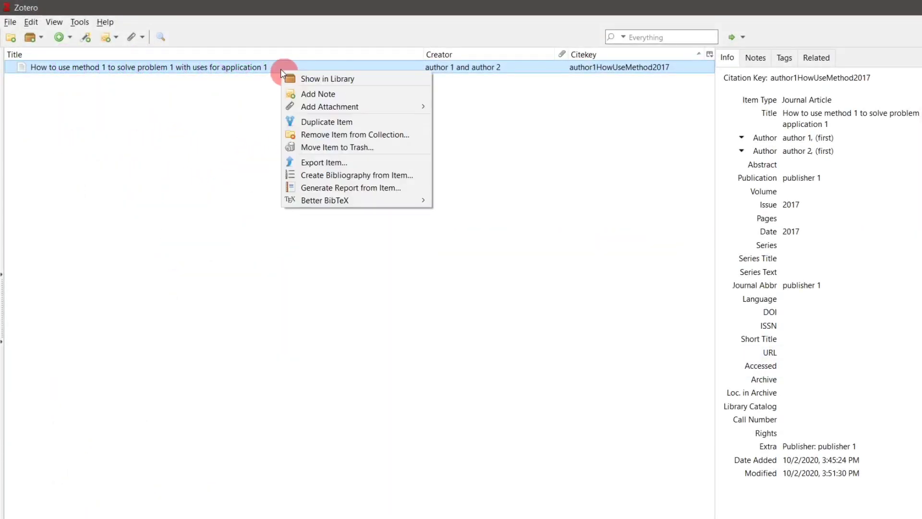
{"action": "left_click", "coordinate": [339, 175]}
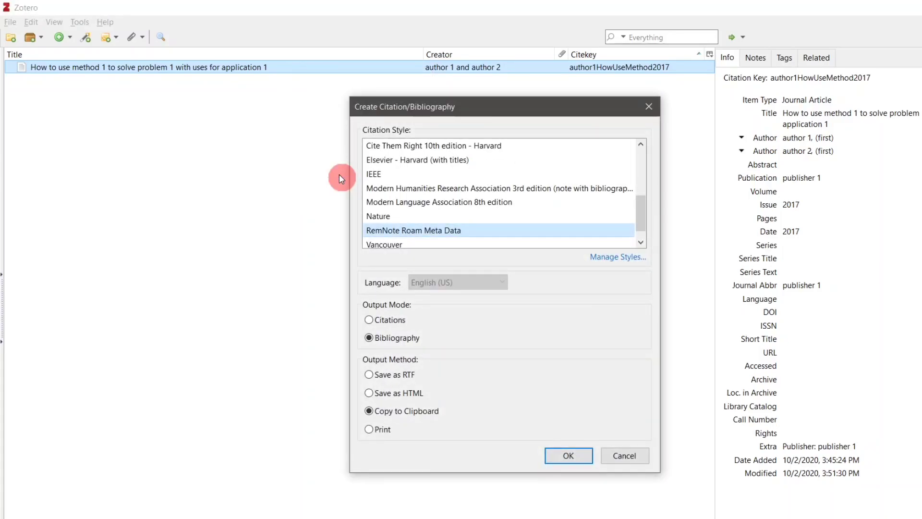
Copy the article's citation from Zotero and paste it on a new line under Citation::
{"action": "left_click", "coordinate": [566, 454]}
{"action": "left_click", "coordinate": [261, 188]}
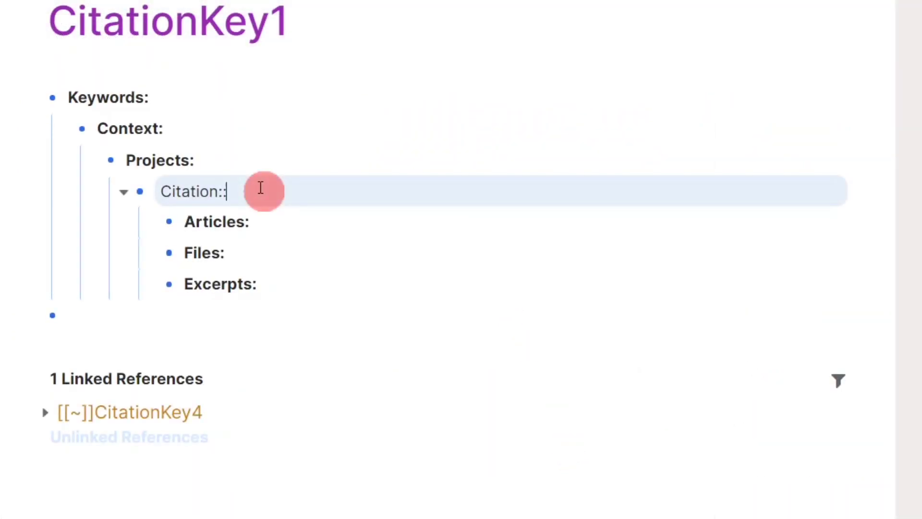
{"action": "key", "text": "shift+Return"}
{"action": "type", "text": "[[author 1]], & [[author 2]] #authors [[2017]] #issued [[How to use method 1 to solve problem 1 with uses for application 1]] #title [[publisher 1]] #publisher"}
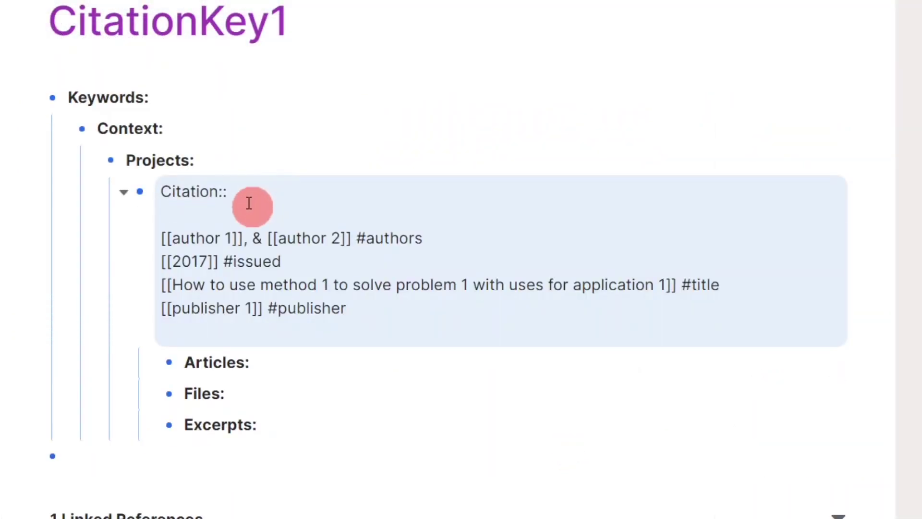
{"action": "key", "text": "BackSpace"}
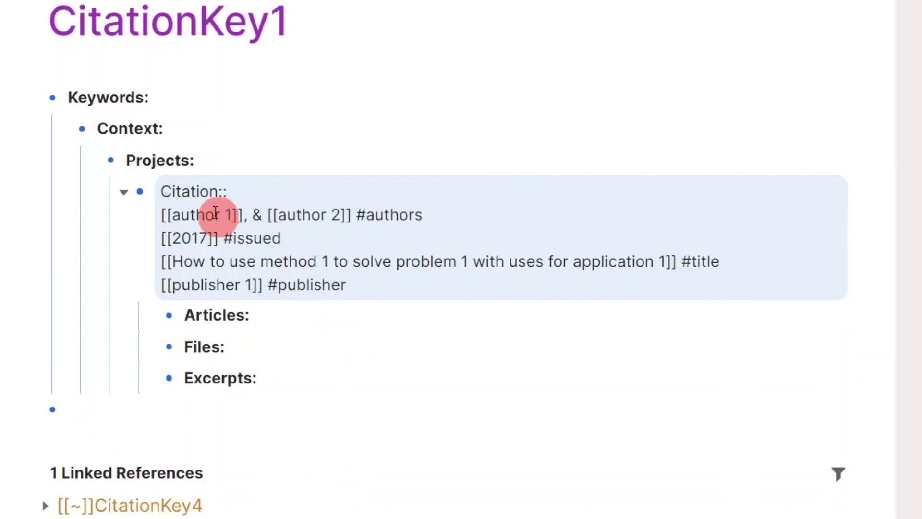
Add the article title to Keywords, linking method 1, problem 1 and application 1 as pages
{"action": "key", "text": "Up"}
{"action": "key", "text": "Up"}
{"action": "key", "text": "Up"}
{"action": "left_click_drag", "start_coordinate": [334, 254], "coordinate": [527, 99]}
{"action": "type", "text": "[["}
{"action": "left_click_drag", "start_coordinate": [601, 100], "coordinate": [670, 100]}
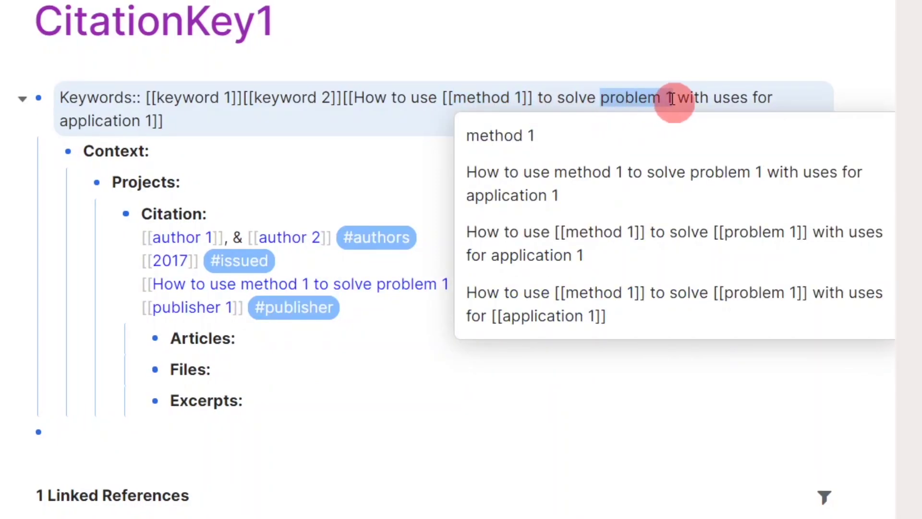
{"action": "type", "text": "[["}
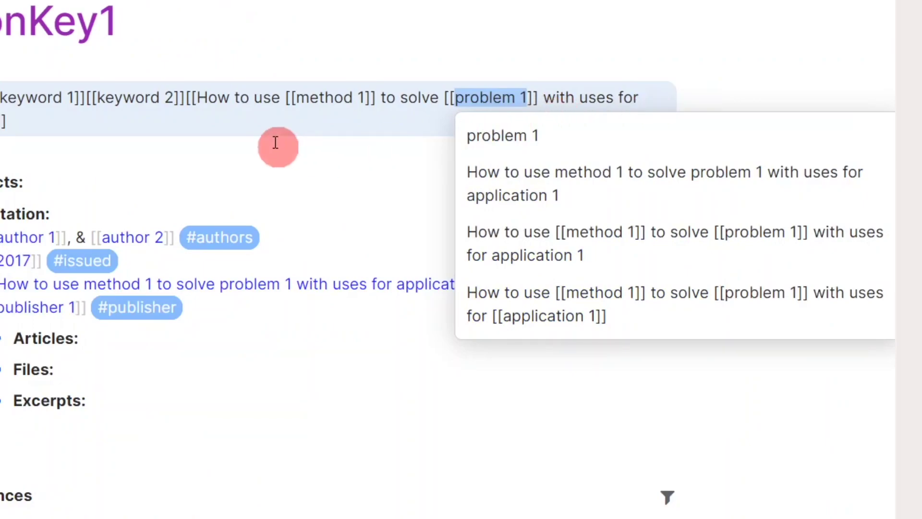
{"action": "key", "text": "Escape"}
{"action": "left_click_drag", "start_coordinate": [75, 121], "coordinate": [166, 120]}
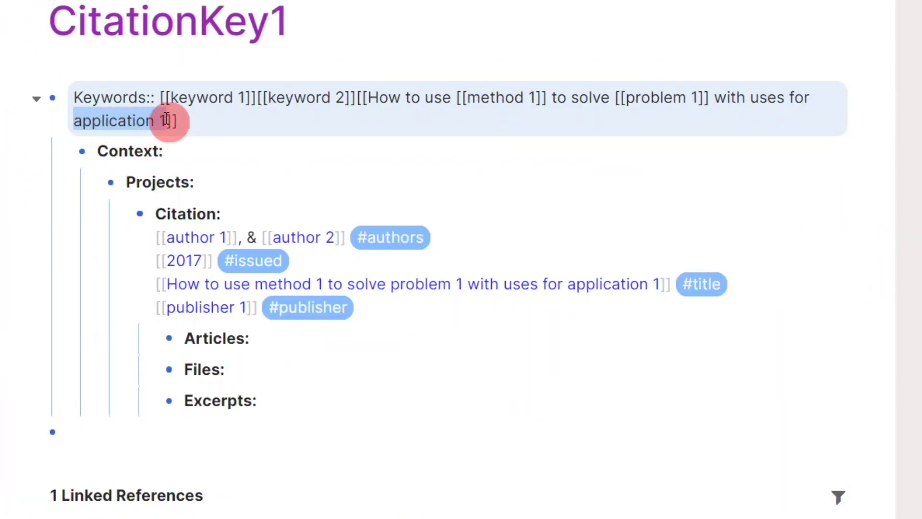
{"action": "type", "text": "[["}
{"action": "key", "text": "Escape"}
{"action": "key", "text": "Escape"}
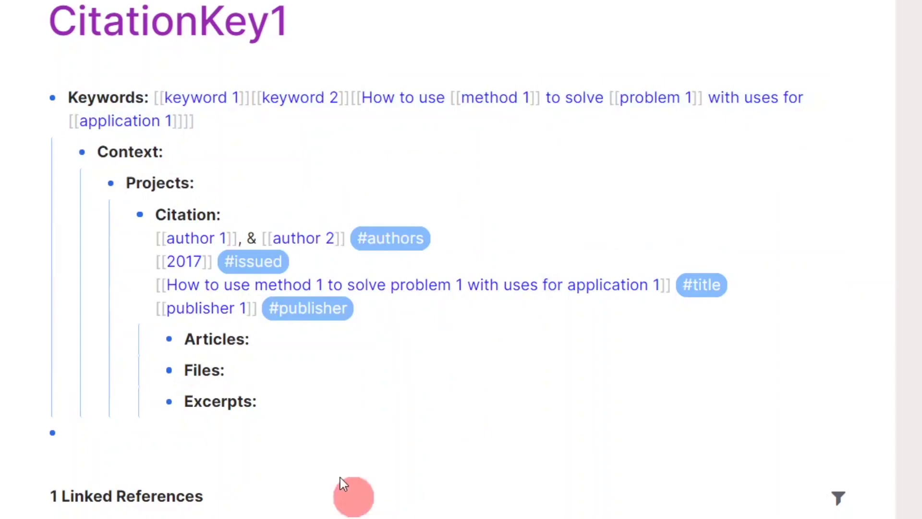
Set Context to 'recommended by [[person 1]]'
{"action": "left_click", "coordinate": [262, 151]}
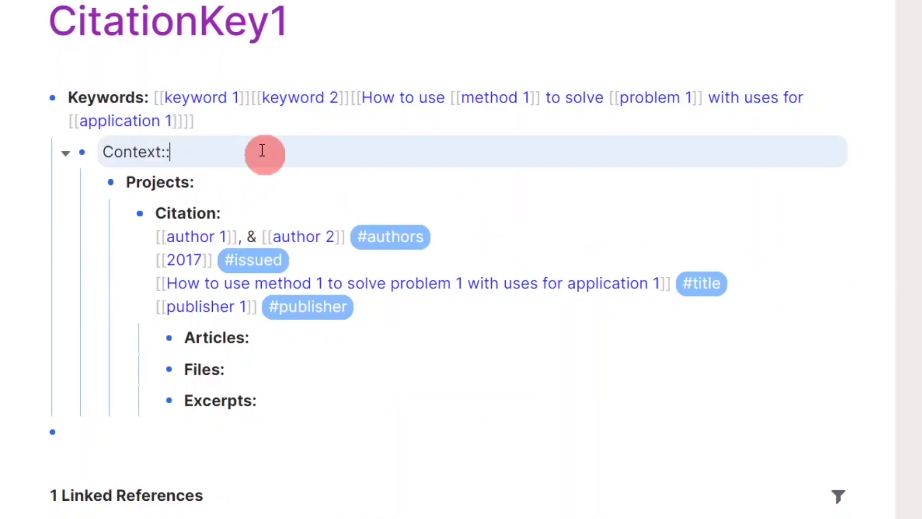
{"action": "type", "text": "recommended b"}
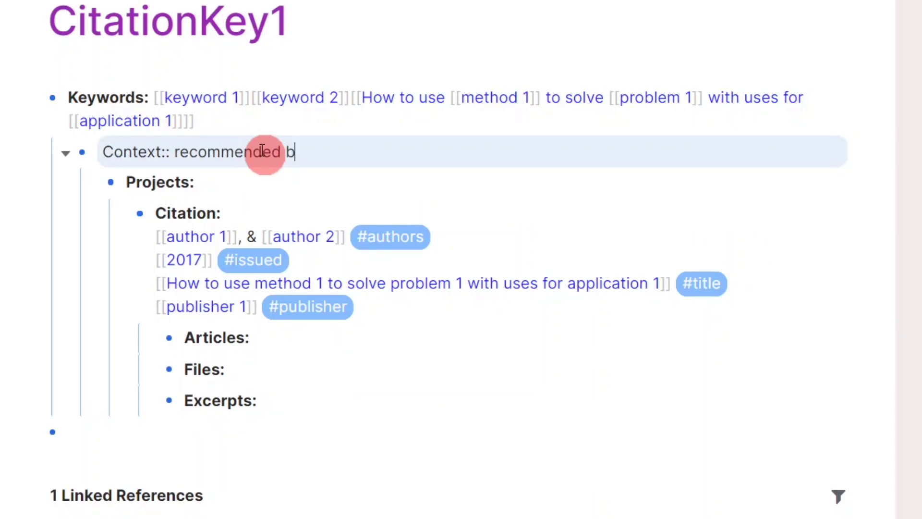
{"action": "type", "text": "y [[p"}
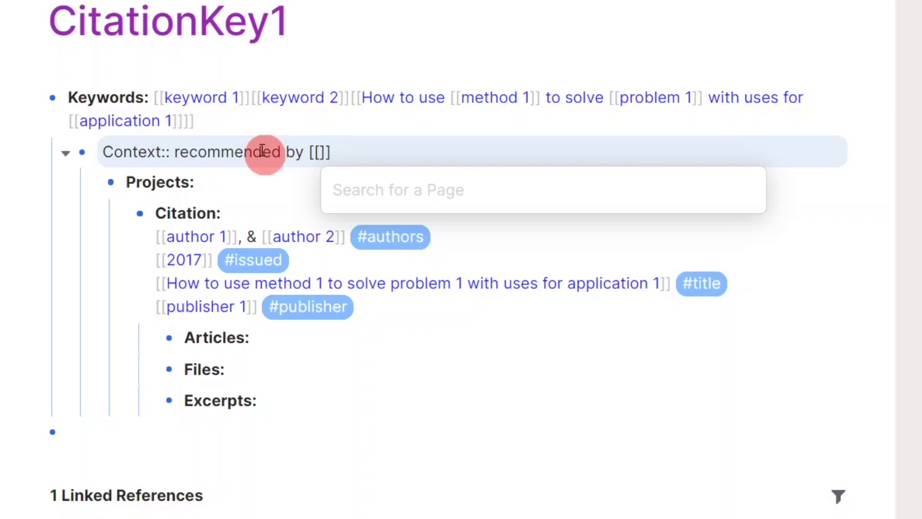
{"action": "type", "text": "erso"}
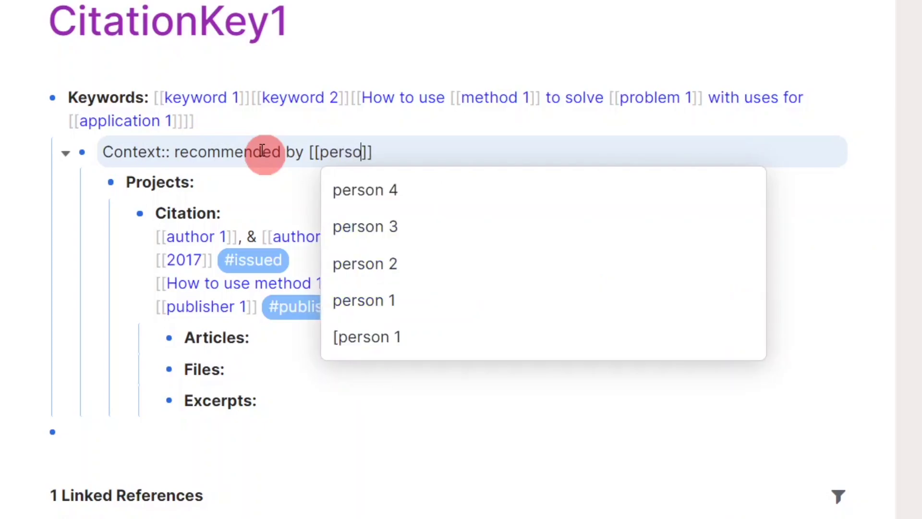
{"action": "left_click", "coordinate": [388, 312]}
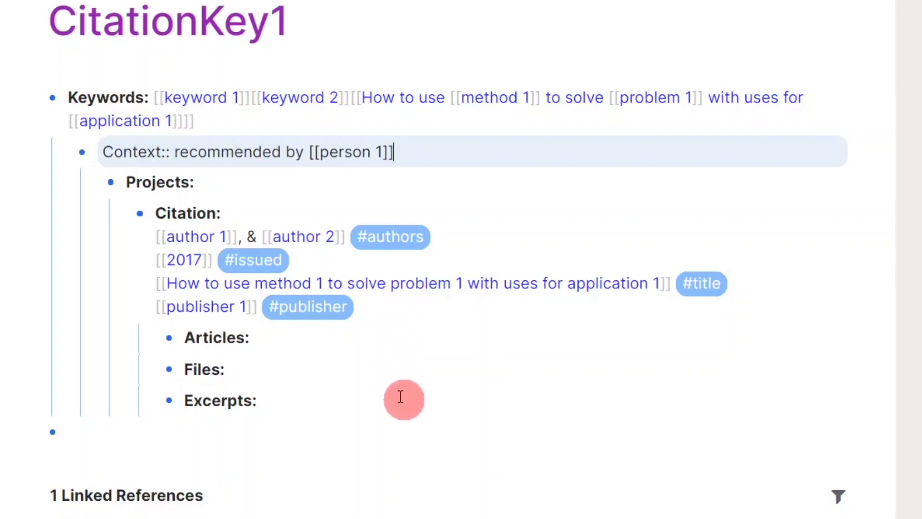
Set Projects to 'related to [[project 1]]'
{"action": "left_click", "coordinate": [261, 176]}
{"action": "type", "text": "rela"}
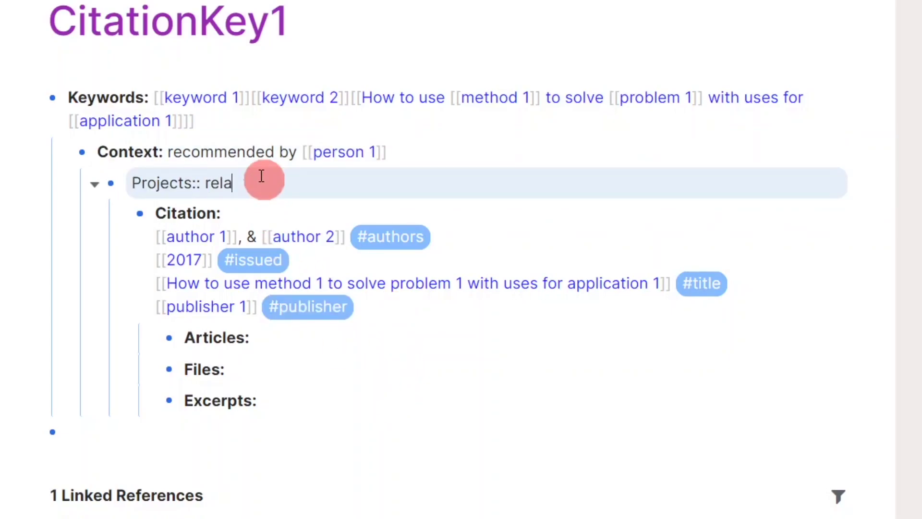
{"action": "type", "text": "ted to [[pro"}
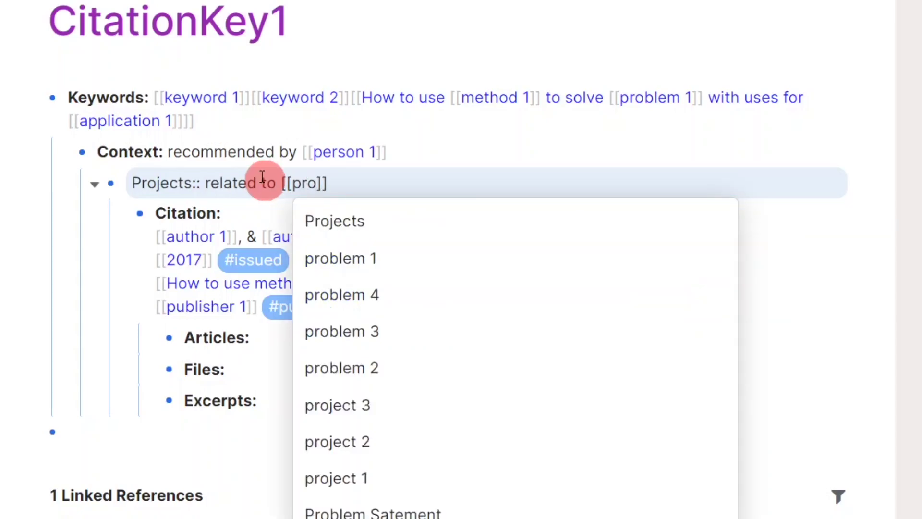
{"action": "left_click", "coordinate": [349, 478]}
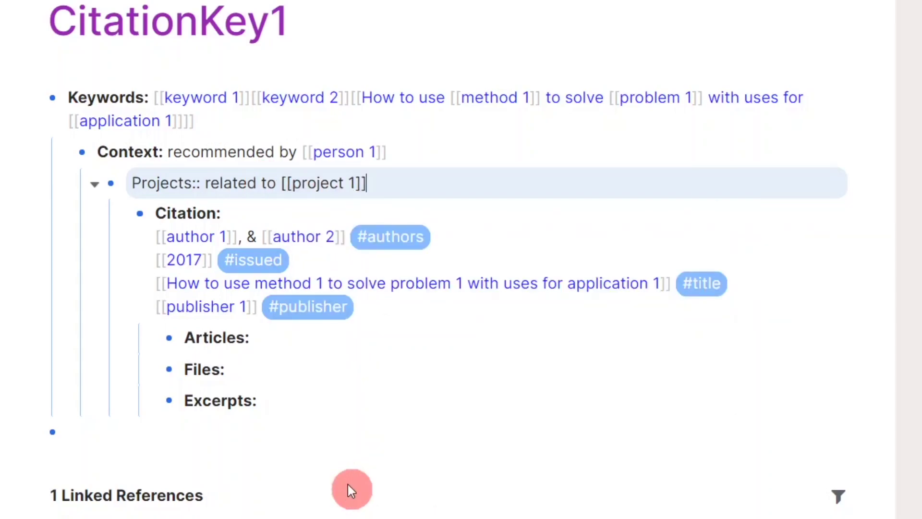
Fill Articles with 'related to' plus links to the CitationKey2 and CitationKey3 pages
{"action": "left_click", "coordinate": [314, 338]}
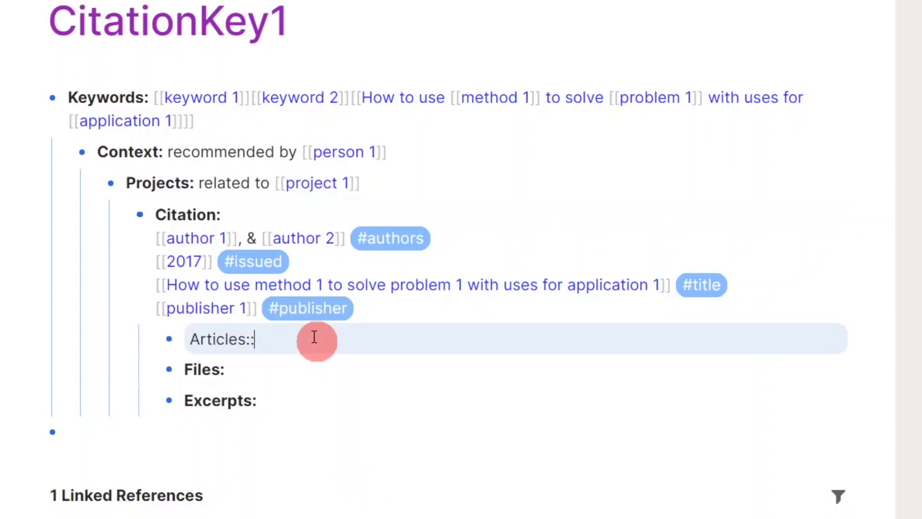
{"action": "type", "text": "related to [["}
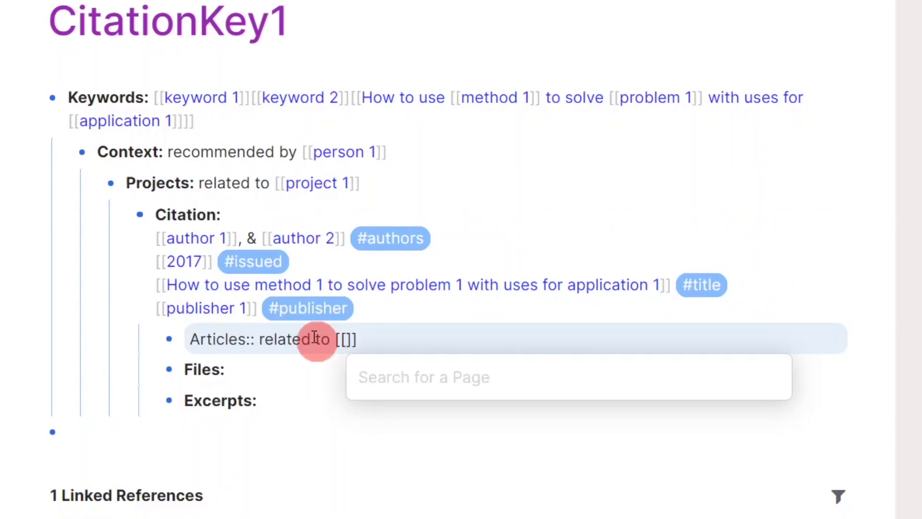
{"action": "type", "text": "cit"}
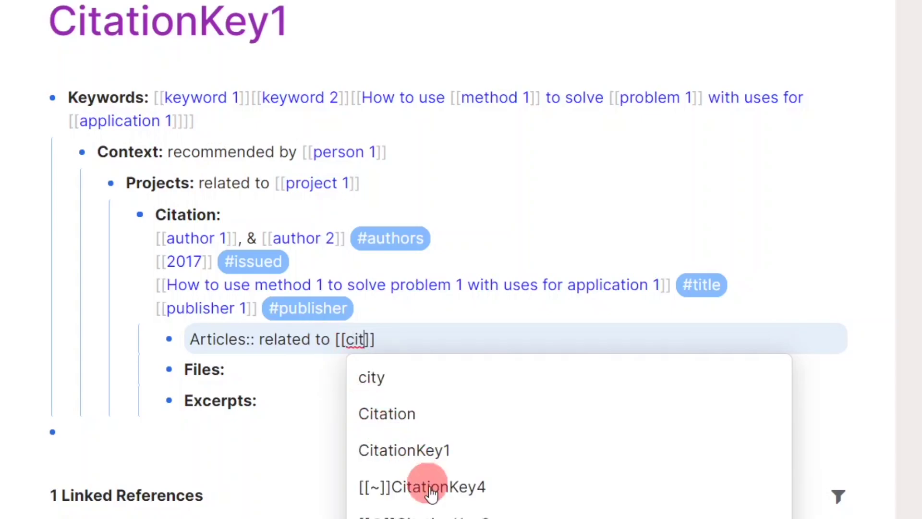
{"action": "key", "text": "Down"}
{"action": "key", "text": "Down"}
{"action": "key", "text": "Down"}
{"action": "key", "text": "Down"}
{"action": "key", "text": "Return"}
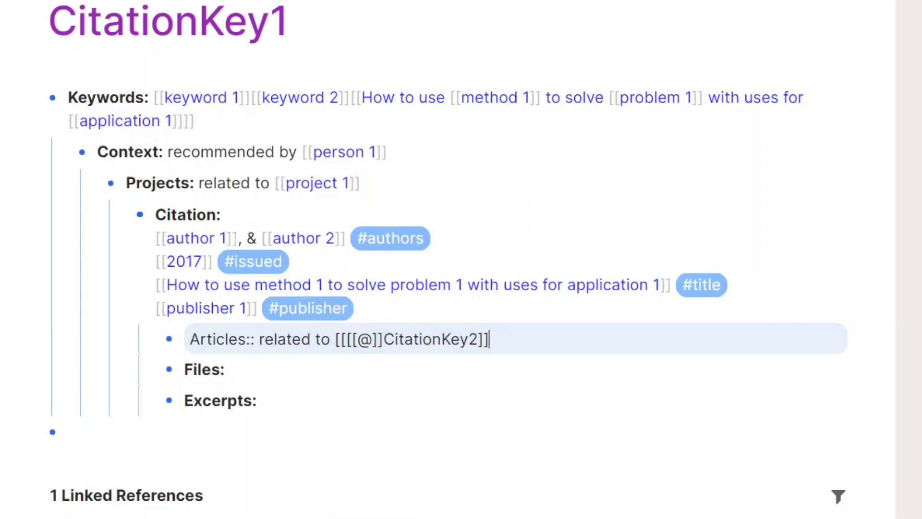
{"action": "type", "text": "[[cit"}
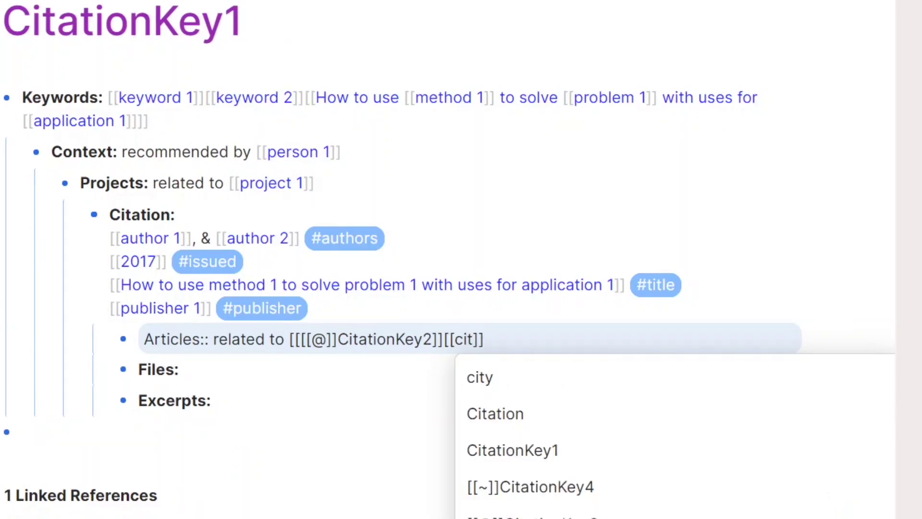
{"action": "key", "text": "Down"}
{"action": "key", "text": "Down"}
{"action": "key", "text": "Down"}
{"action": "key", "text": "Down"}
{"action": "key", "text": "Return"}
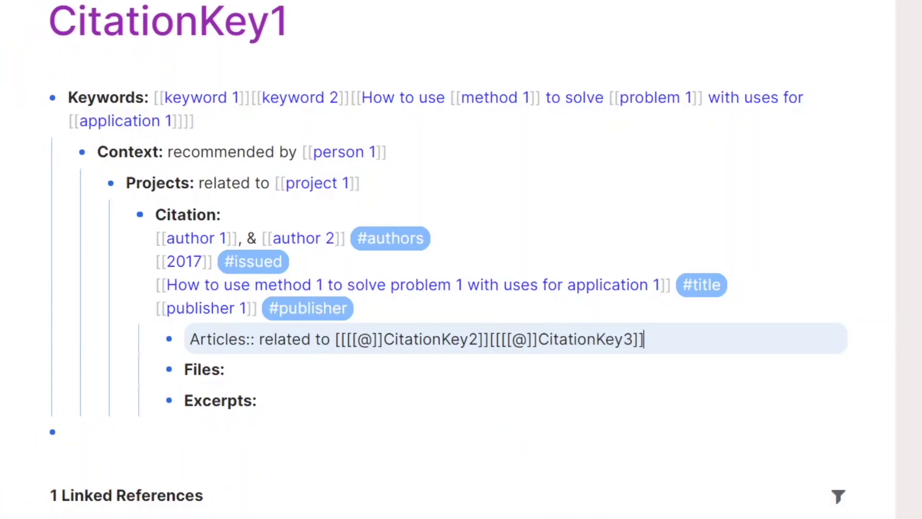
{"action": "key", "text": "Escape"}
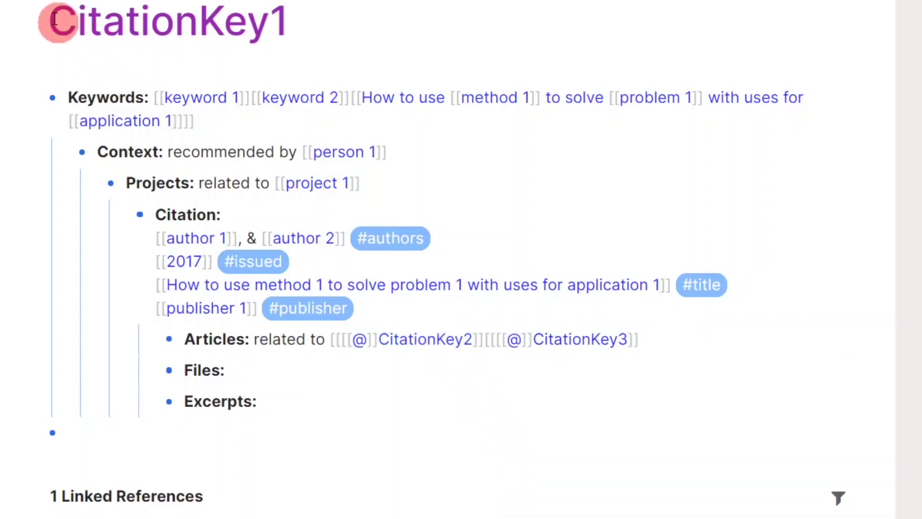
Prefix the page title with [~] so it reads '[~]CitationKey1'
{"action": "type", "text": "[~]"}
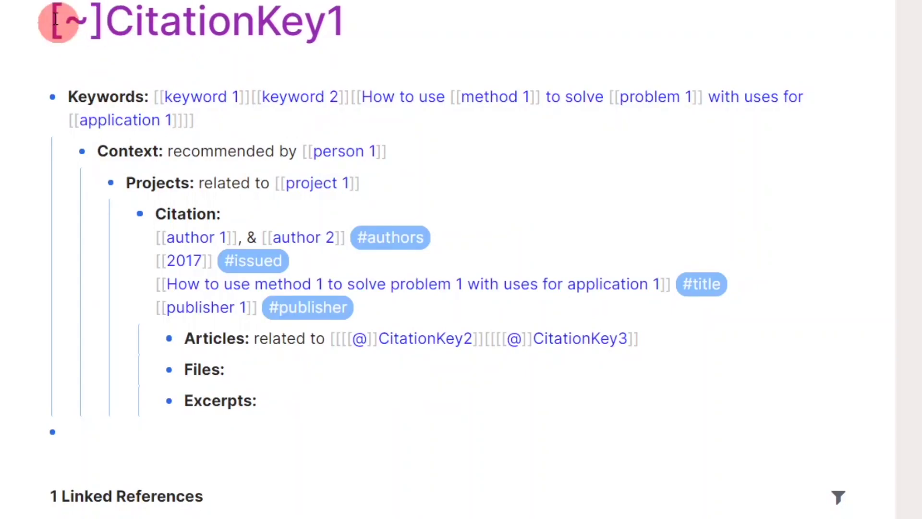
{"action": "key", "text": "Return"}
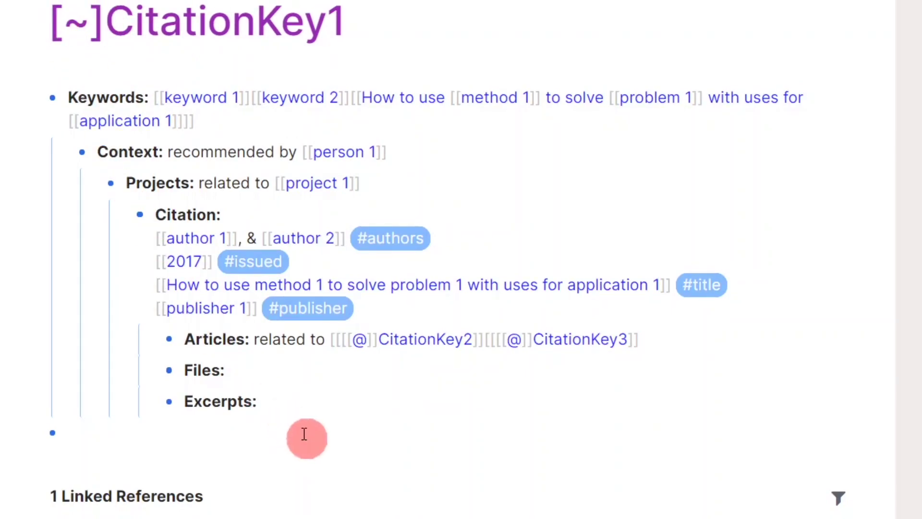